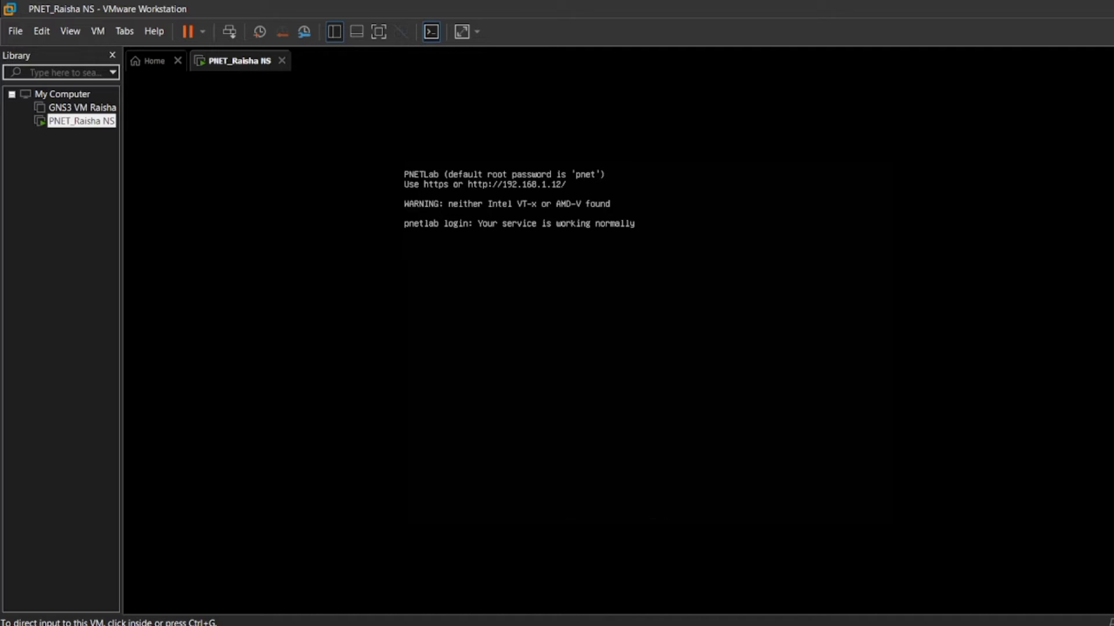
Step: Switch to the browser and log in to PNETLab as admin, entering the account password and the captcha code
left_click(585, 625)
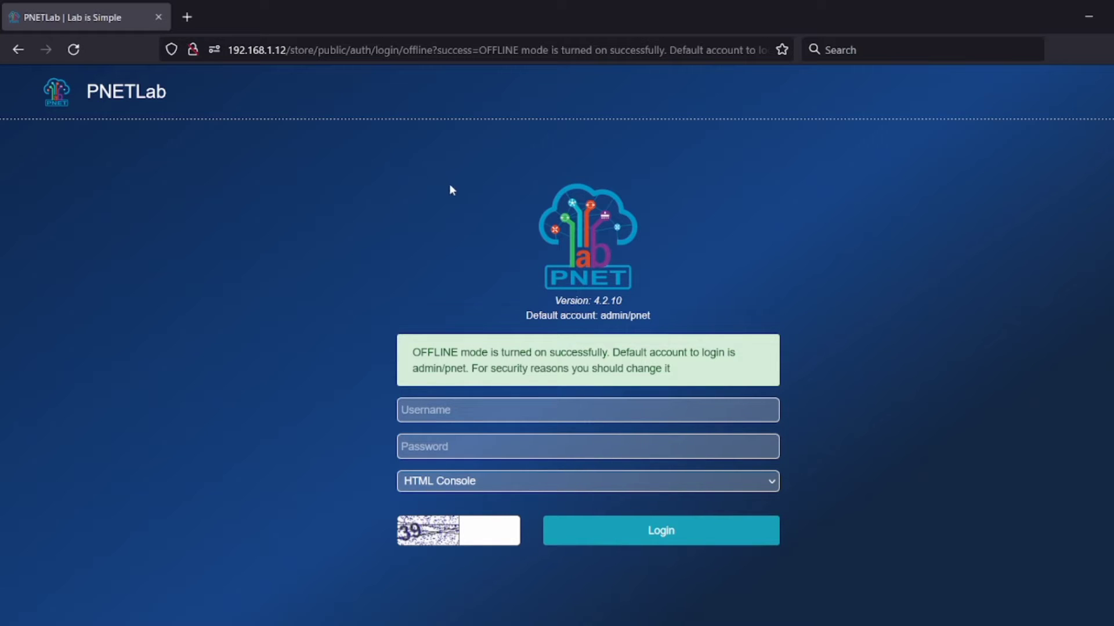
left_click(440, 413)
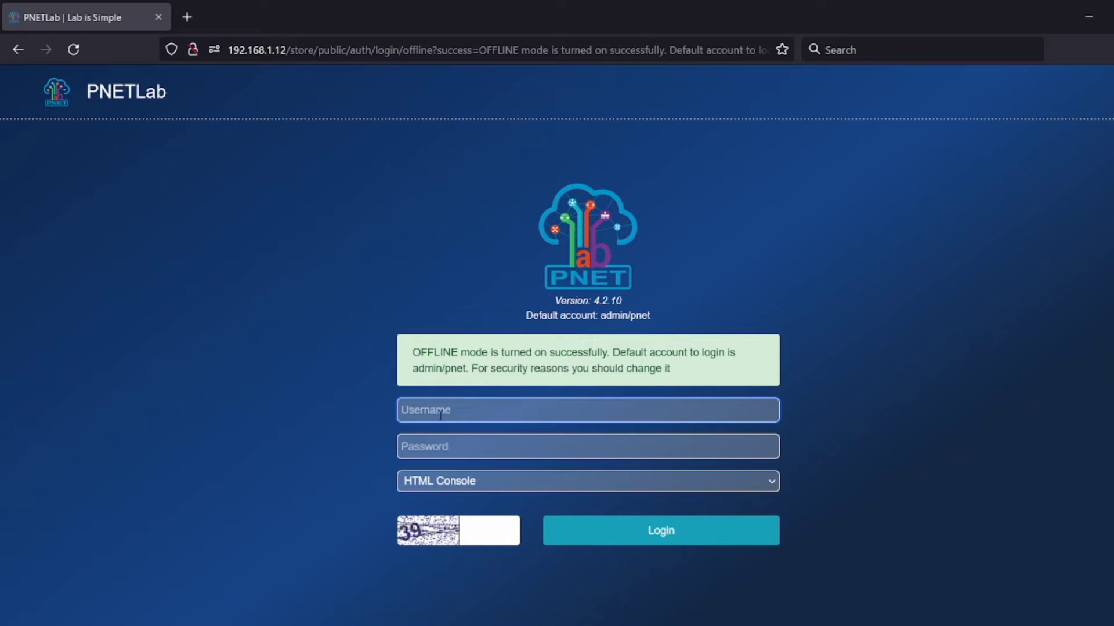
type("admin")
left_click(448, 448)
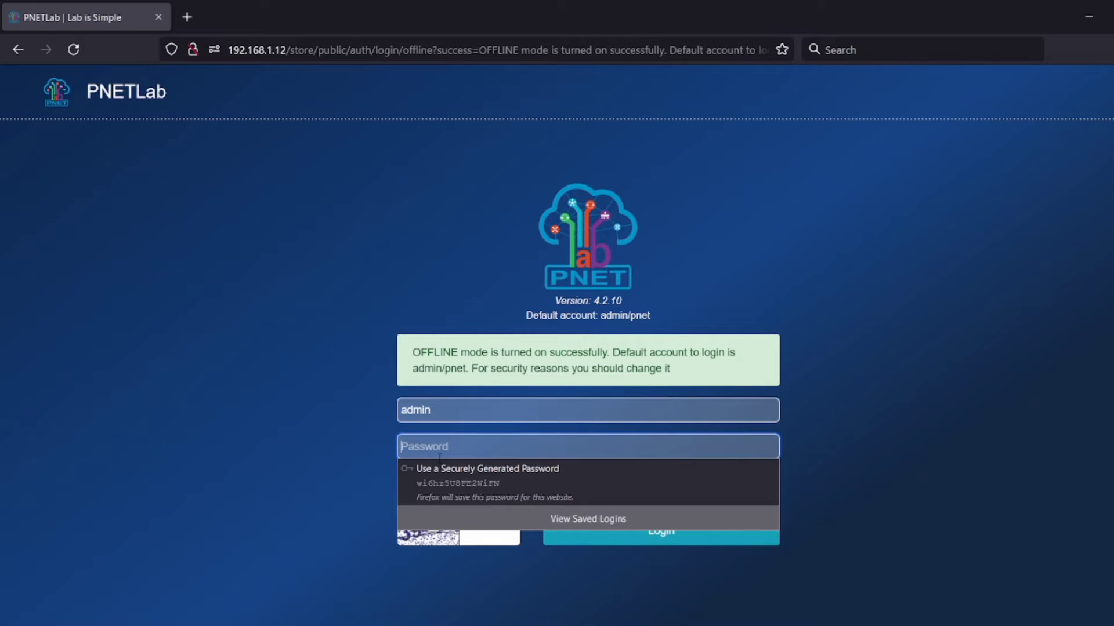
type("pnet")
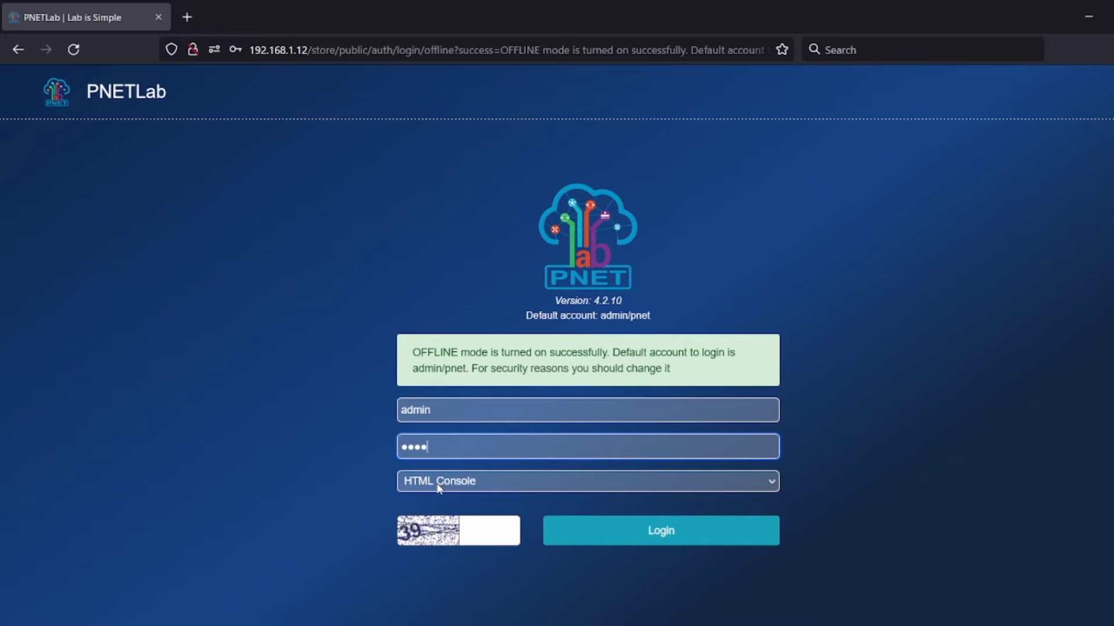
left_click(483, 533)
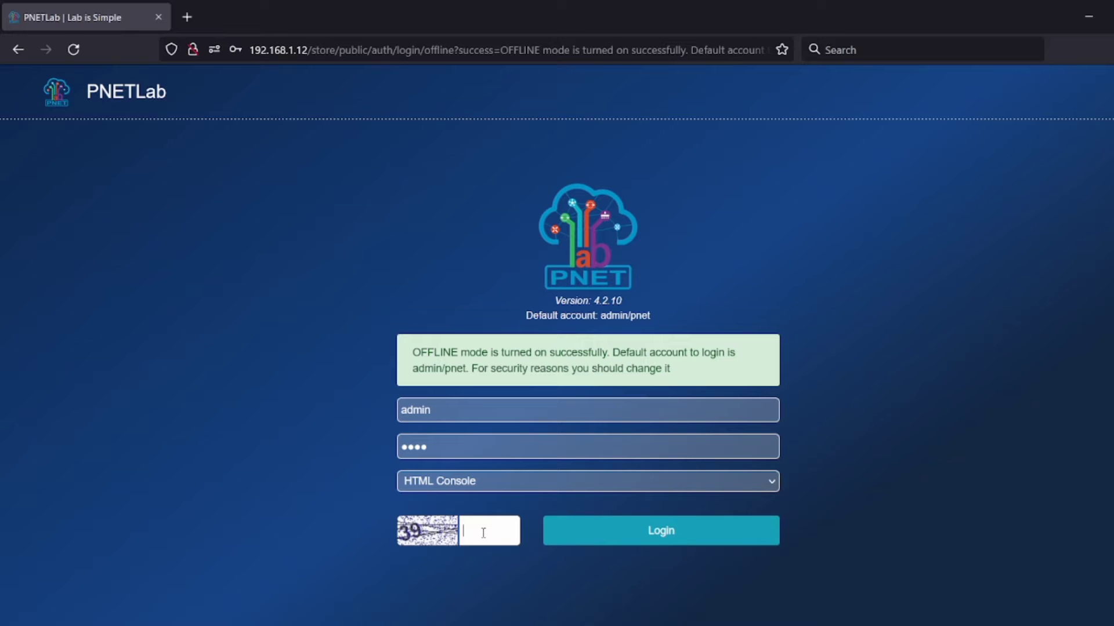
type("39")
left_click(659, 534)
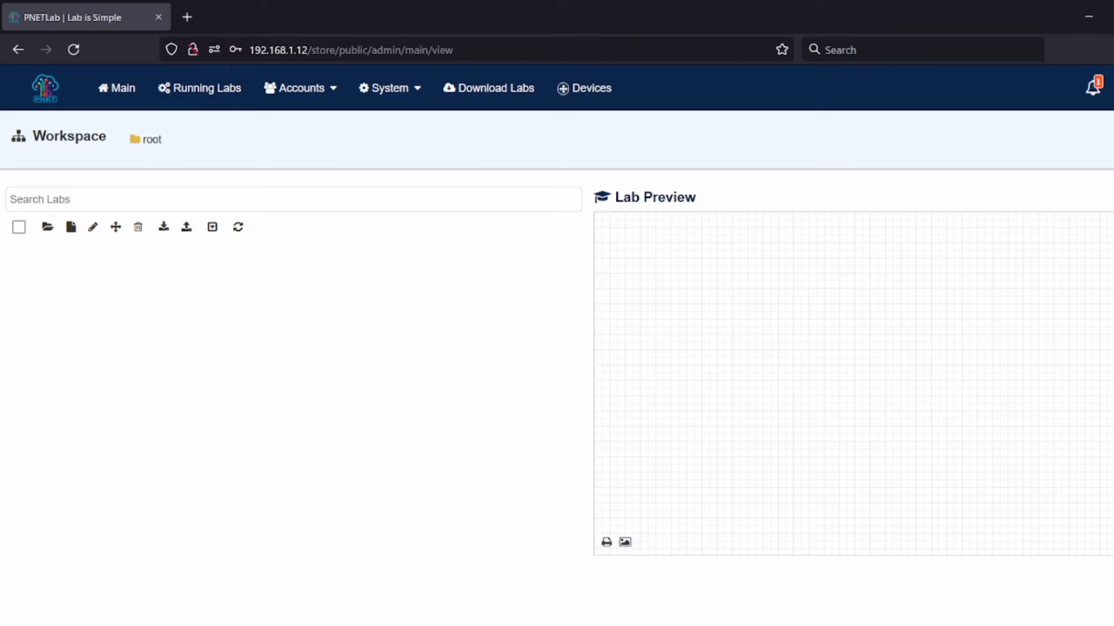
Step: Get the Ubuntu Server 20.04 device from the device store and close its download log
left_click(580, 93)
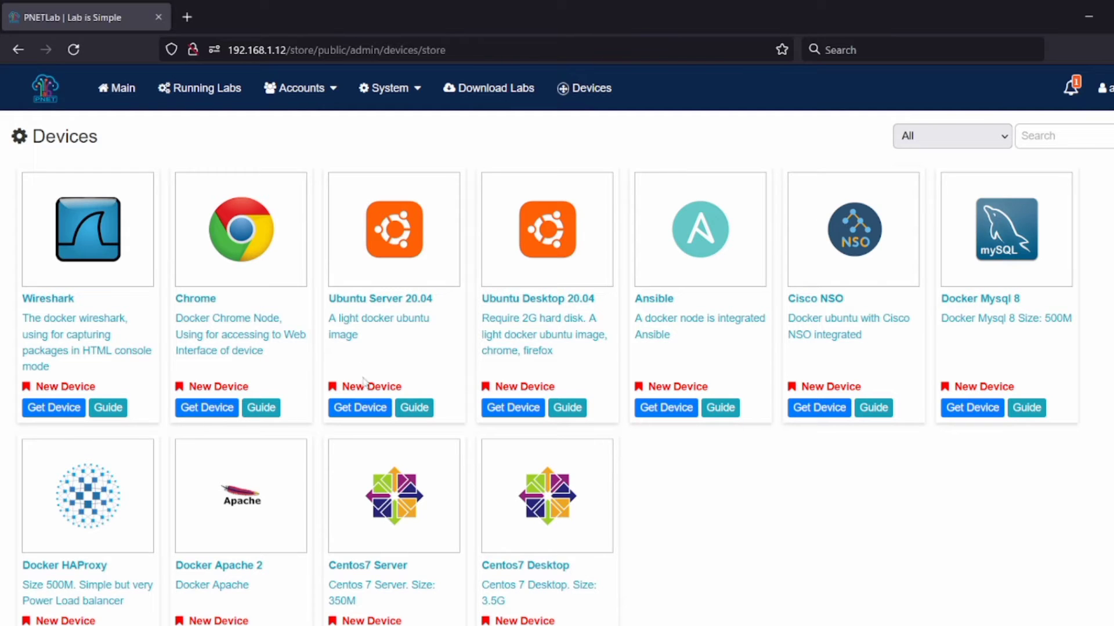
left_click(360, 409)
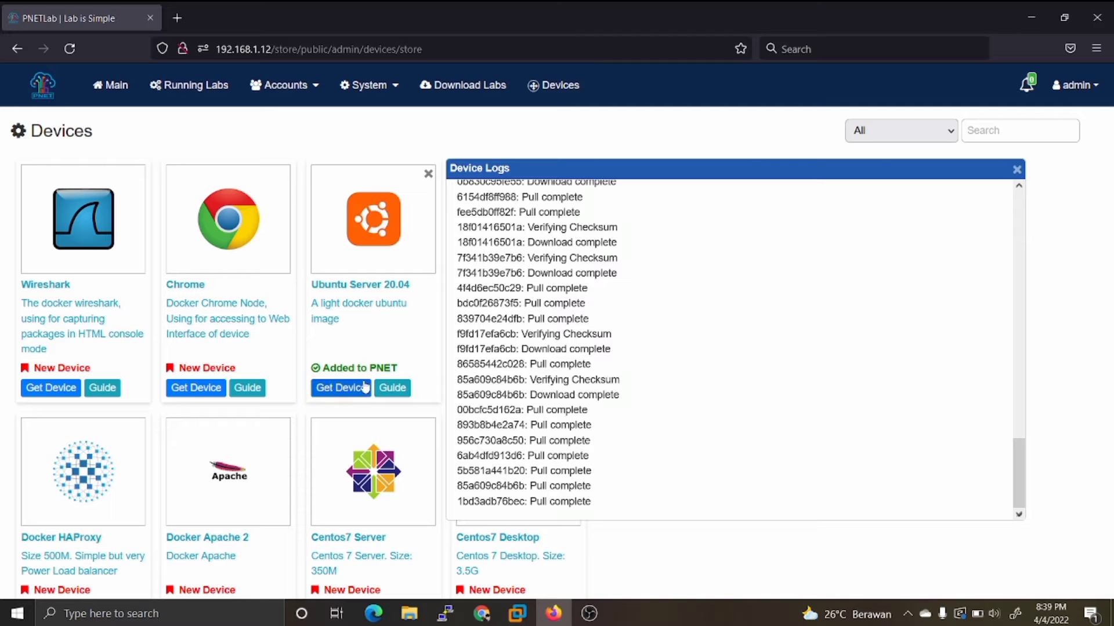
left_click(1016, 169)
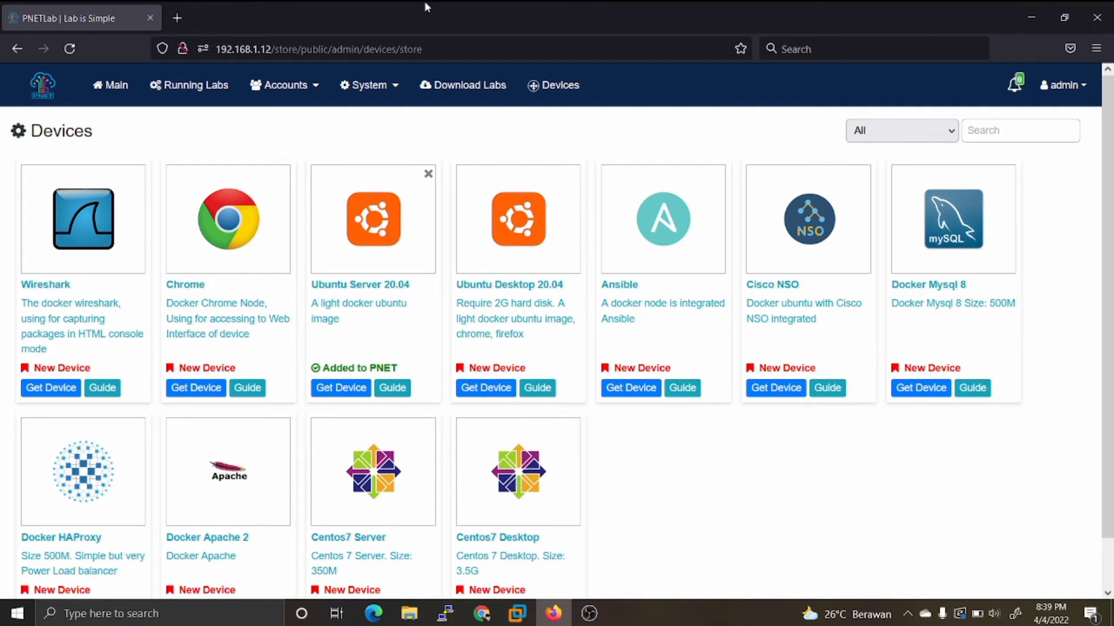
Step: Create a new lab named "Ubuntu Server" in the main workspace
left_click(117, 87)
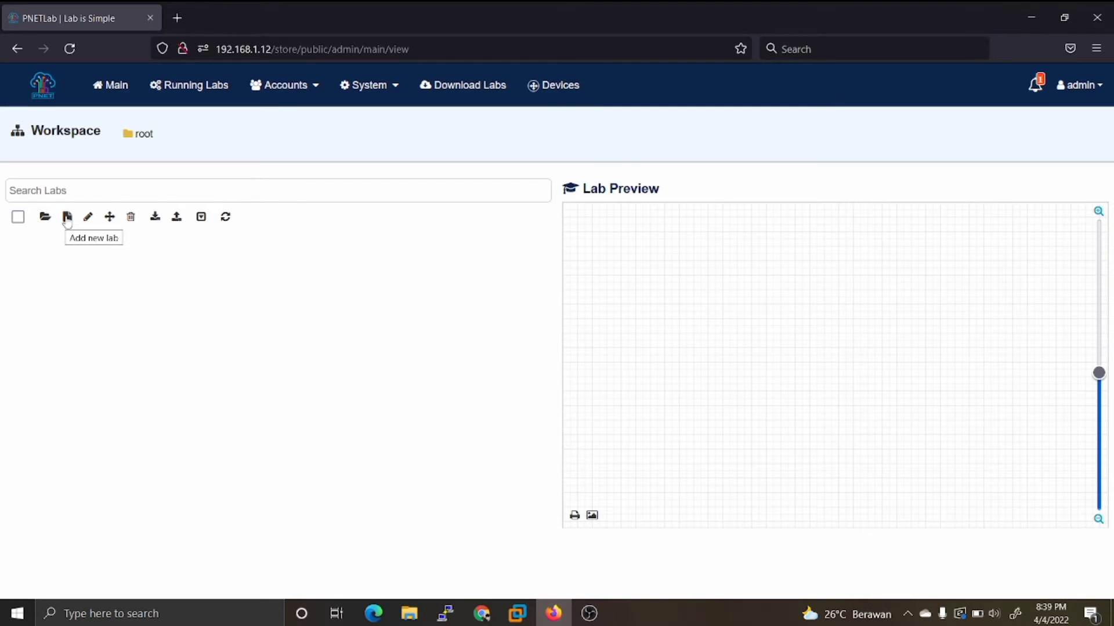
left_click(67, 218)
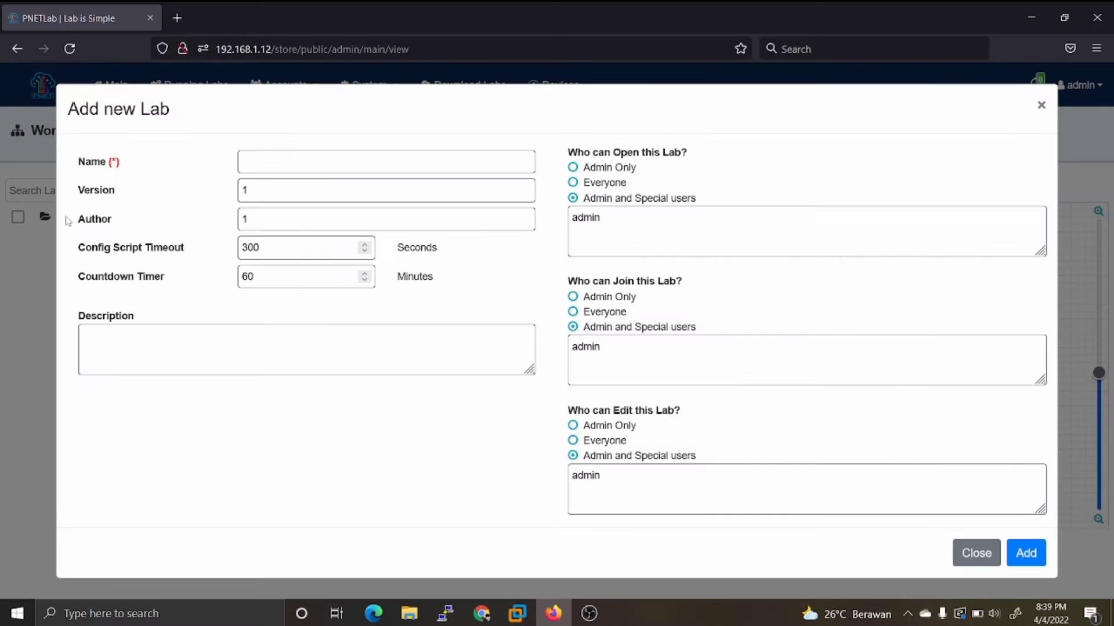
left_click(282, 159)
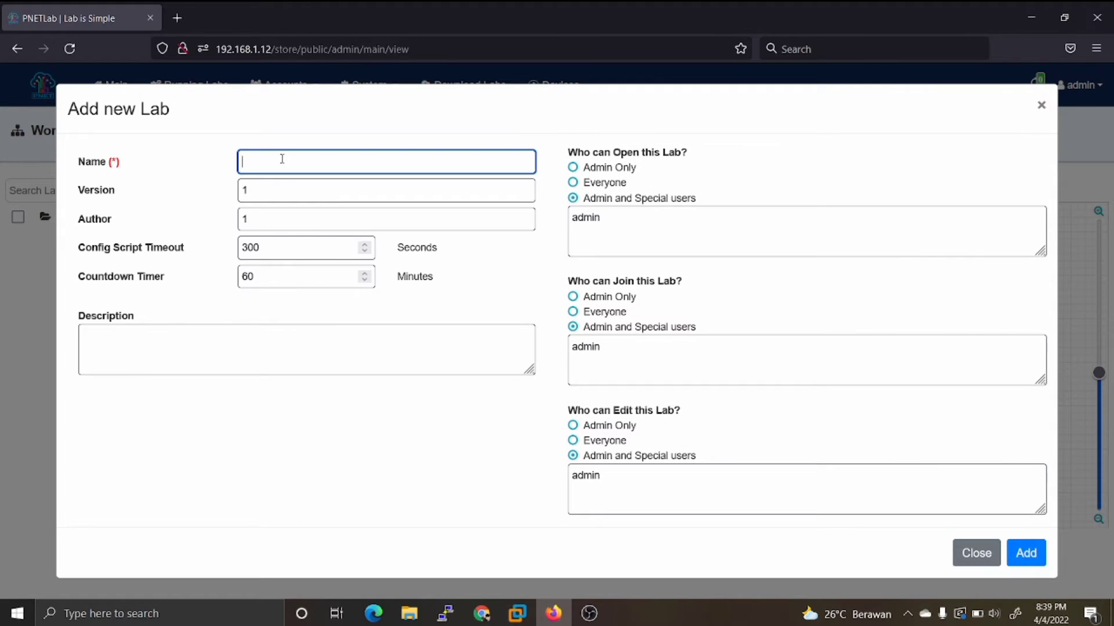
type("Ubuntu Server")
left_click(1026, 554)
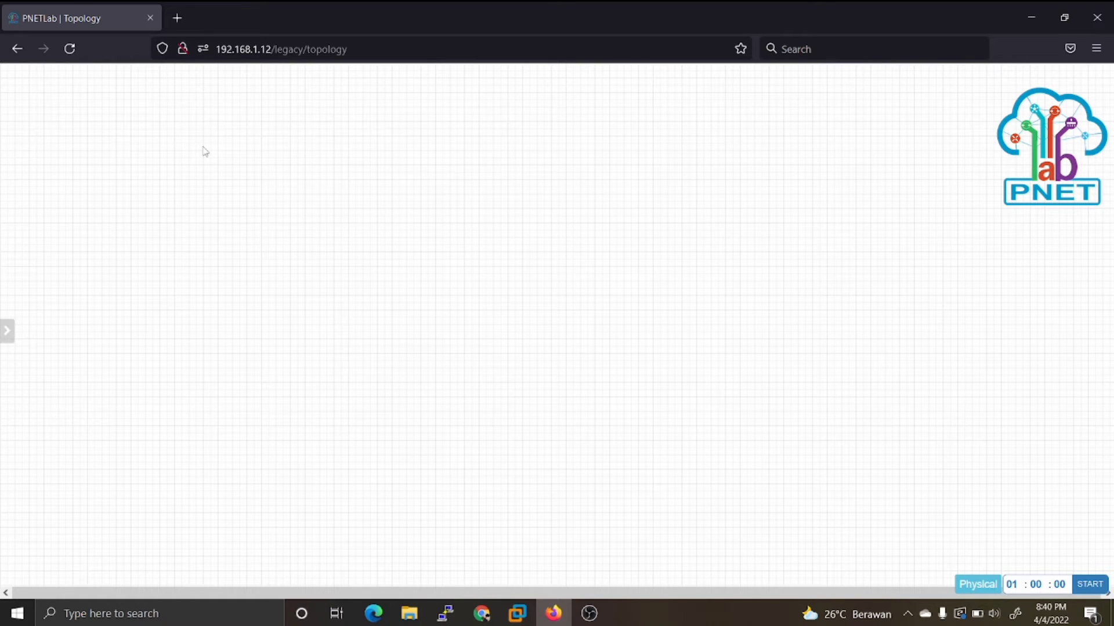
Step: Start a new node from the Docker.io template with the image pnetlab/ubuntu_sv:latest
right_click(73, 145)
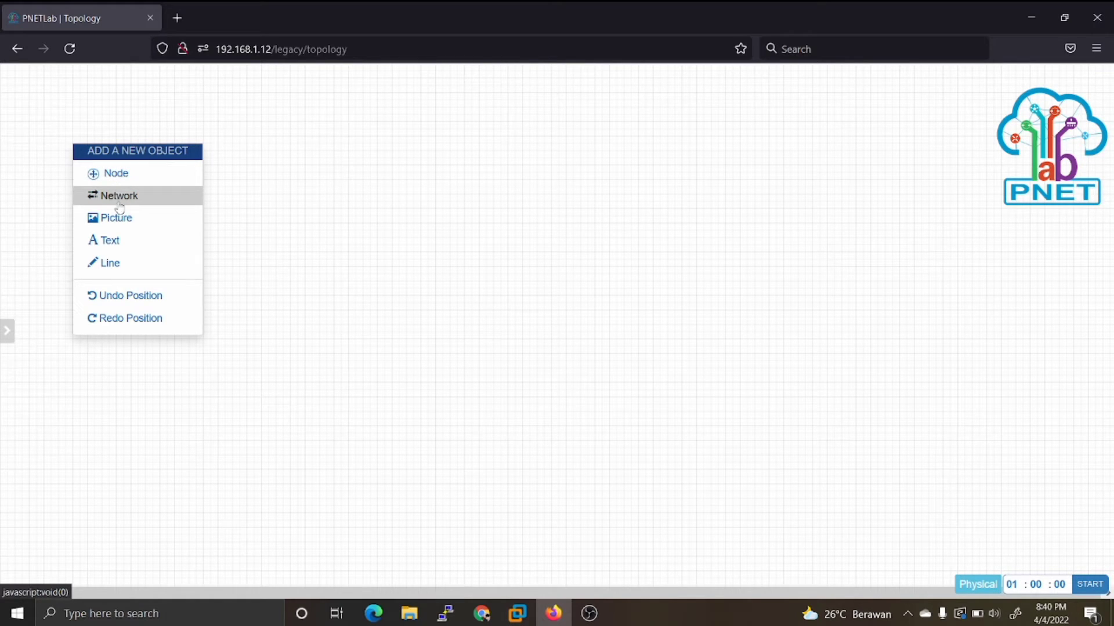
left_click(121, 177)
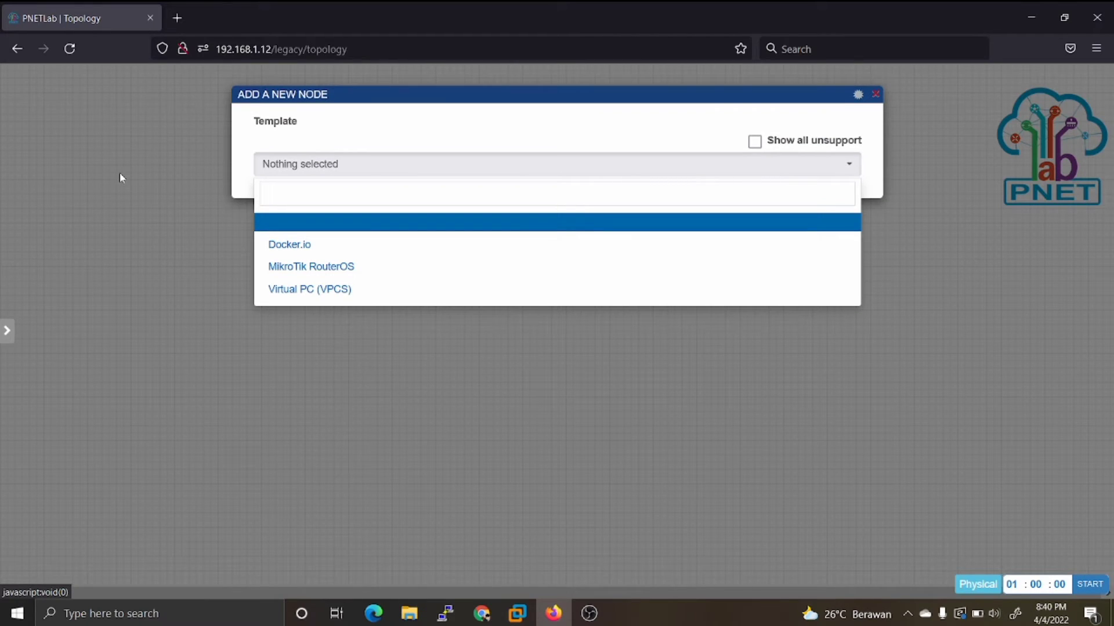
left_click(284, 254)
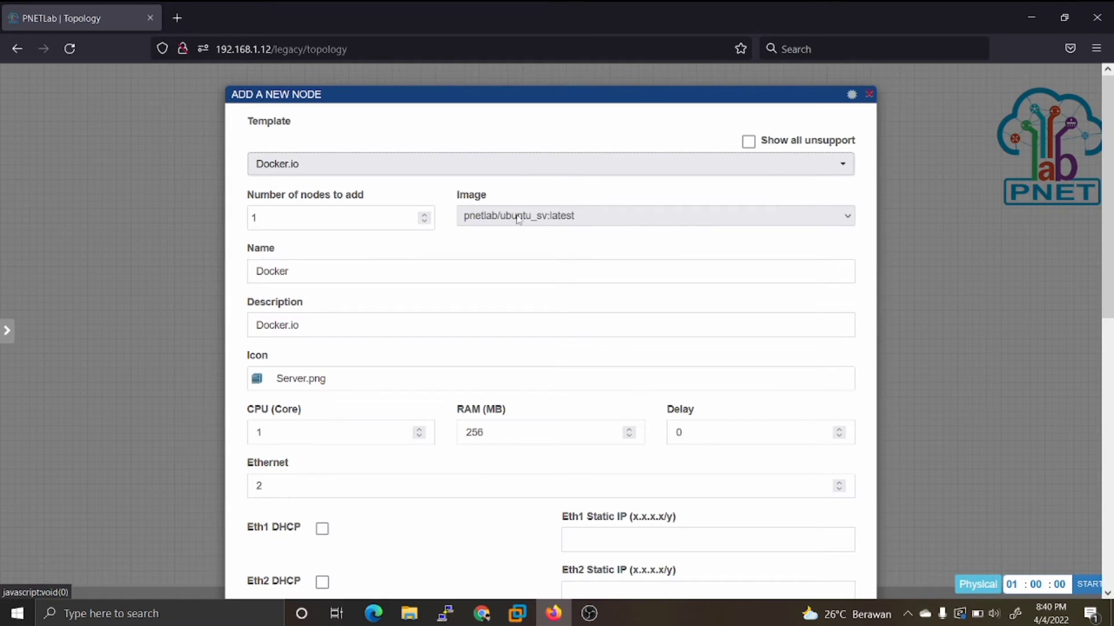
left_click(569, 221)
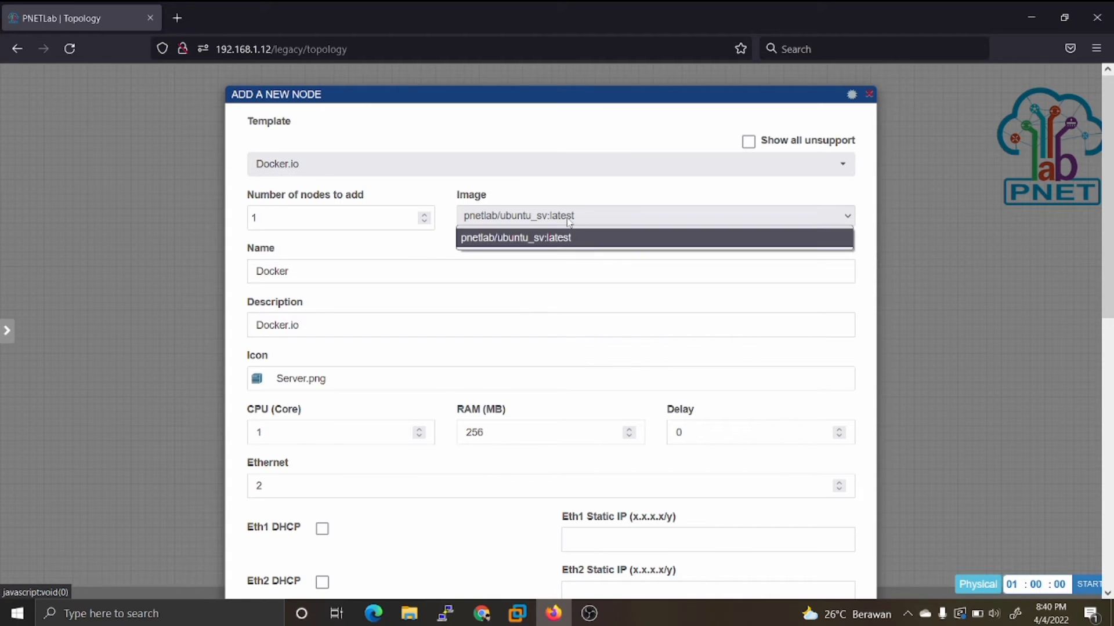
left_click(569, 223)
left_click(569, 222)
left_click(569, 223)
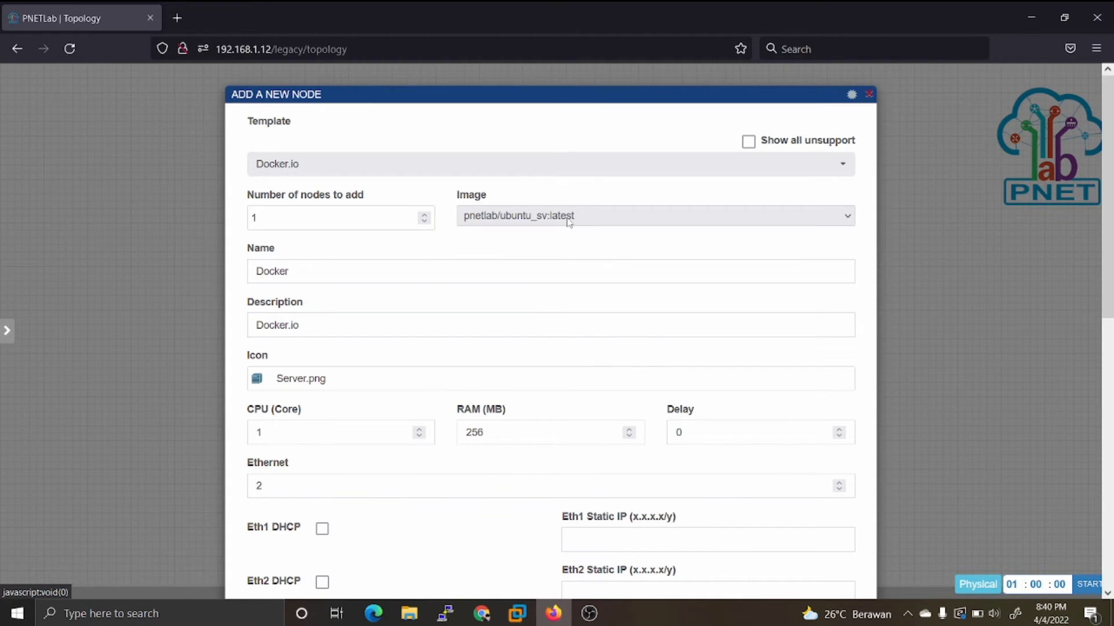
Step: Name the new Docker node "Ubuntu Server"
left_click(298, 272)
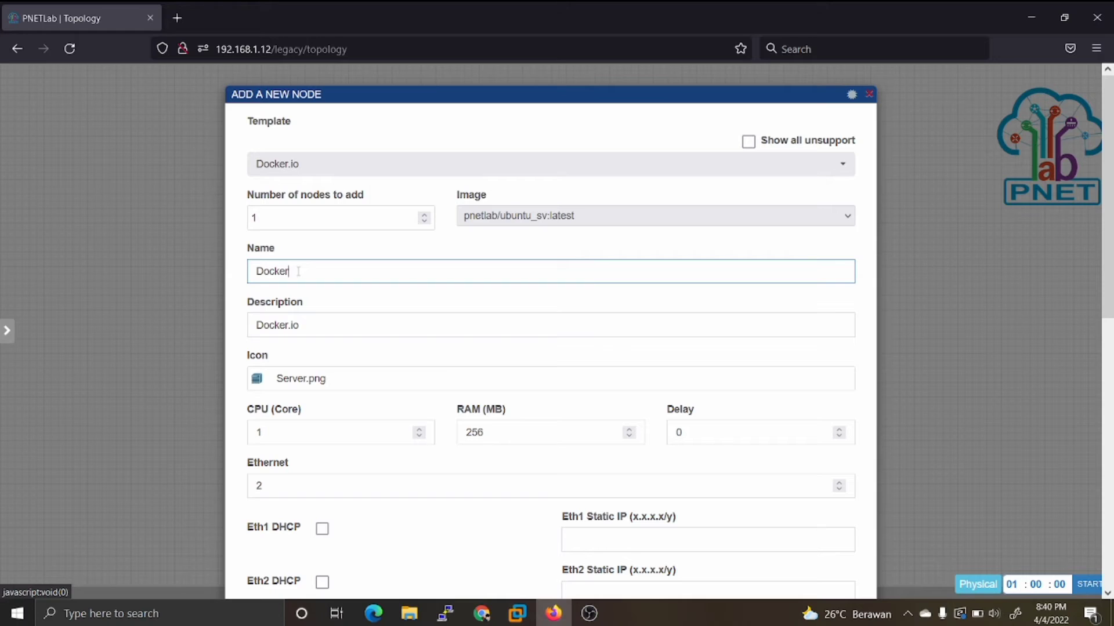
left_click_drag(298, 271, 130, 236)
key("BackSpace")
type("Ubuntu Server")
left_click(308, 353)
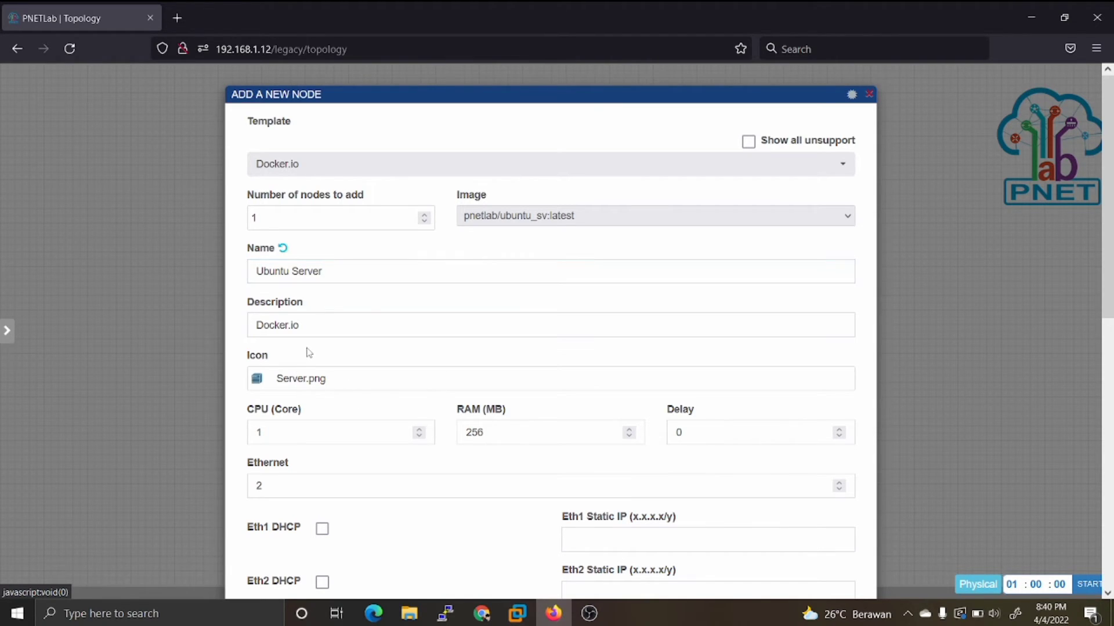
Step: Set the node's number of Ethernet interfaces to 3
scroll(308, 353, "down", 1)
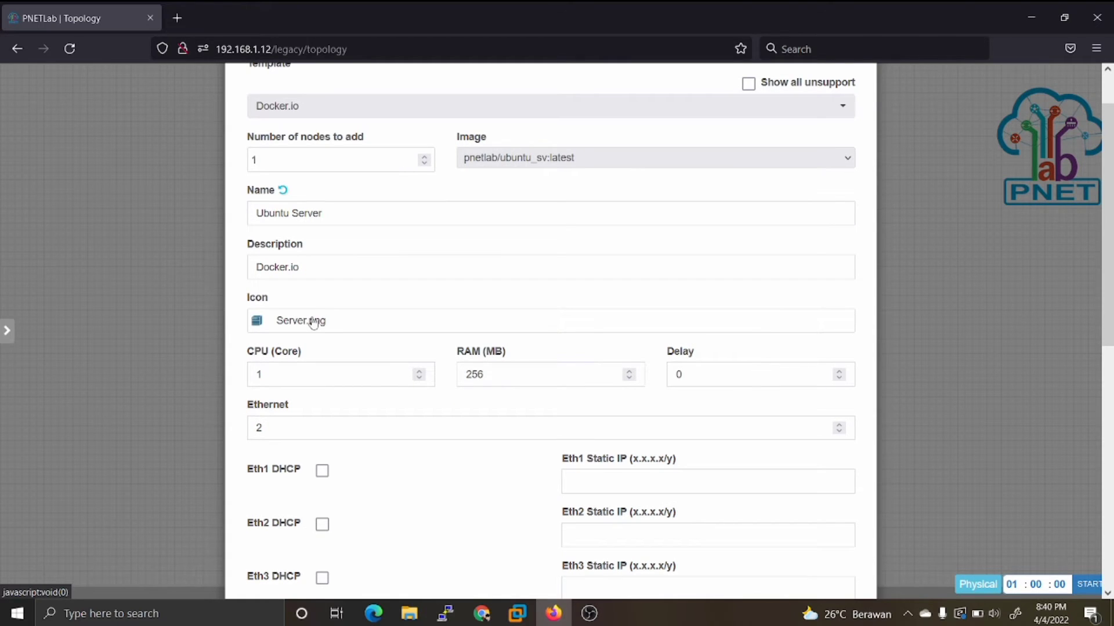
scroll(318, 329, "down", 3)
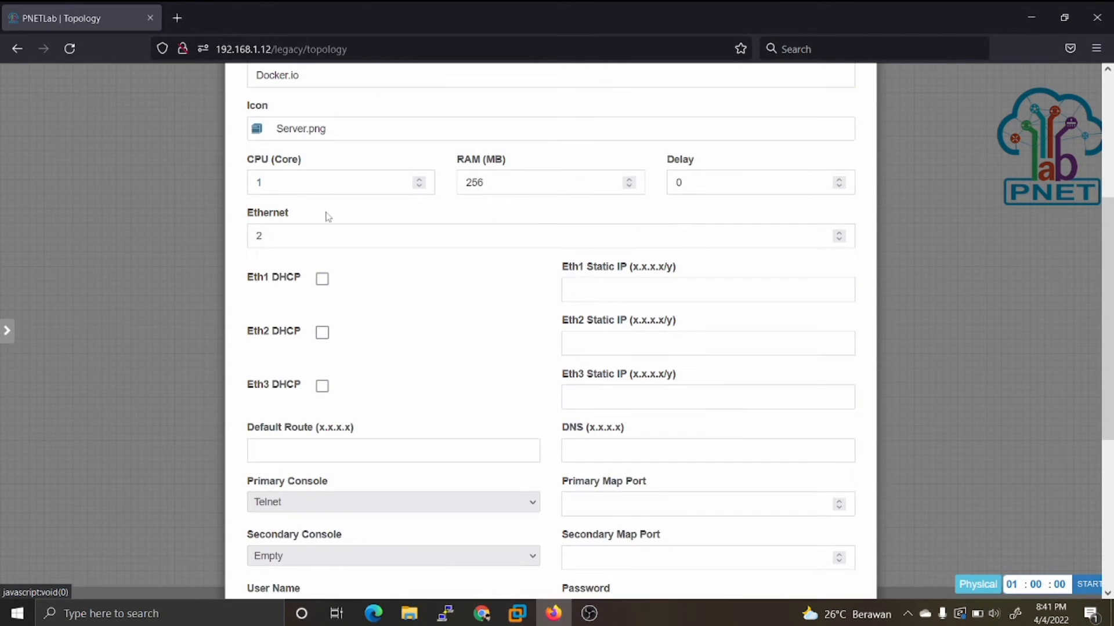
scroll(336, 139, "down", 2)
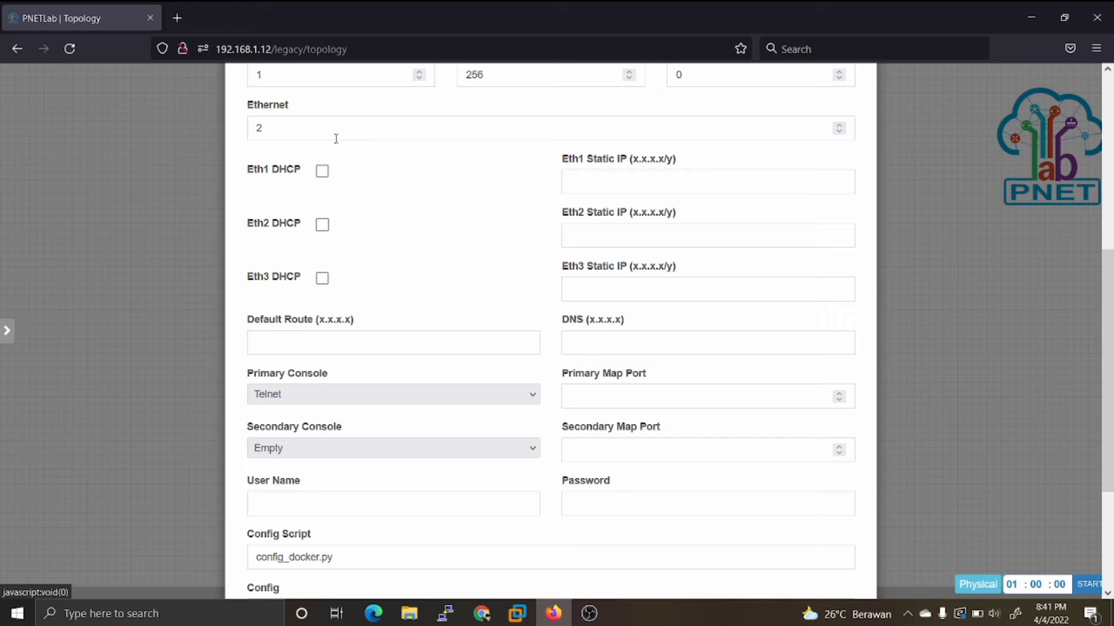
left_click(276, 128)
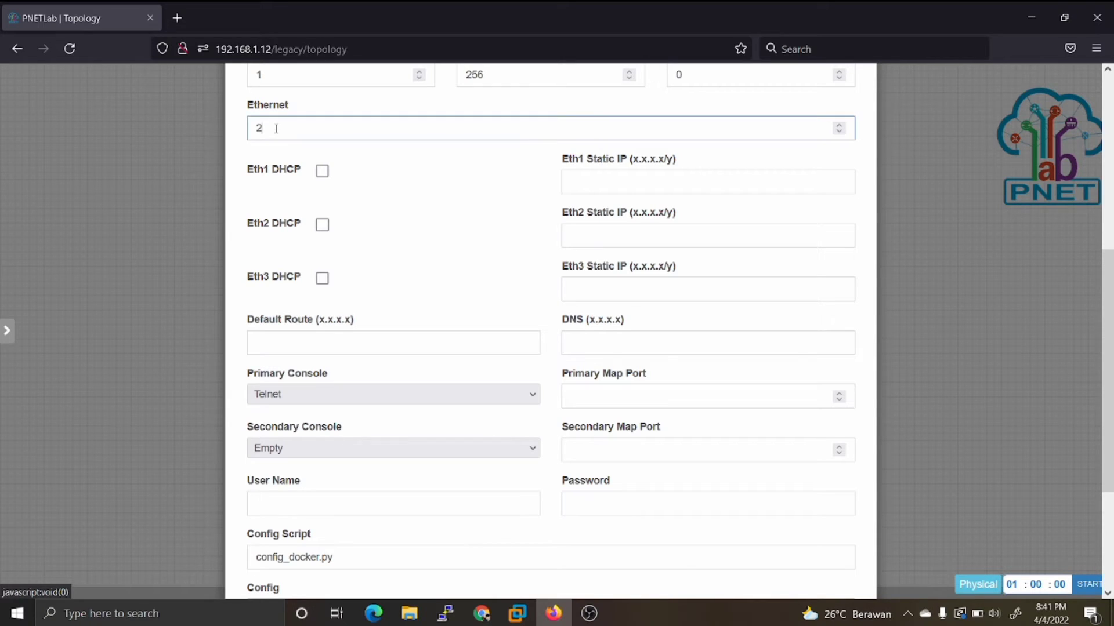
key("BackSpace")
type("3")
left_click(495, 181)
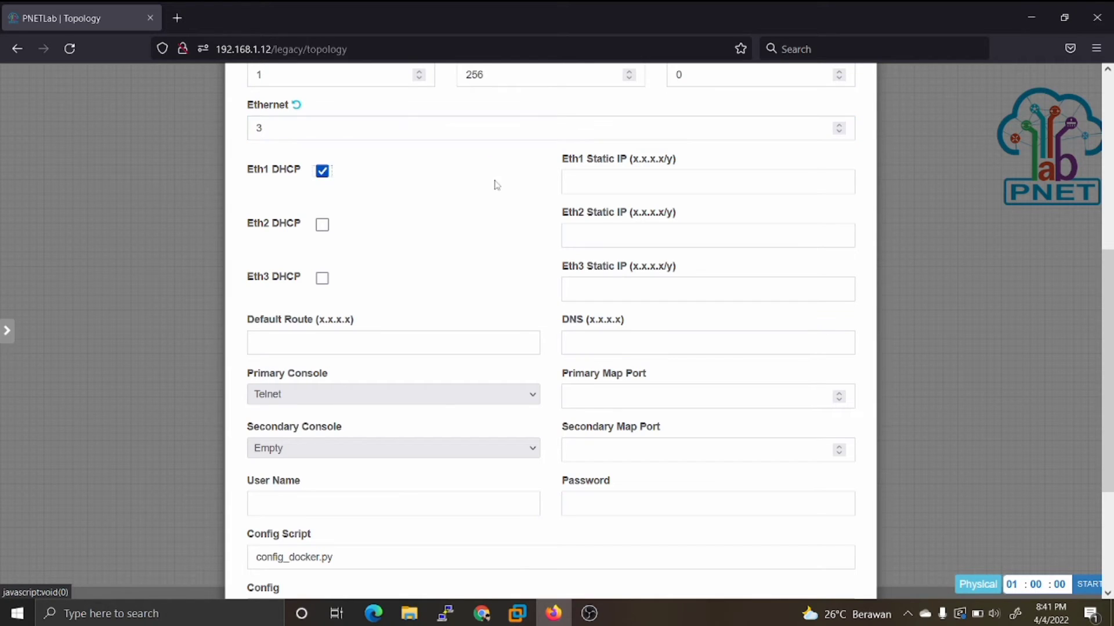
Step: Give Eth1 the static IP 192.168.1.129/24 with its DHCP option turned off
left_click(322, 171)
left_click(631, 176)
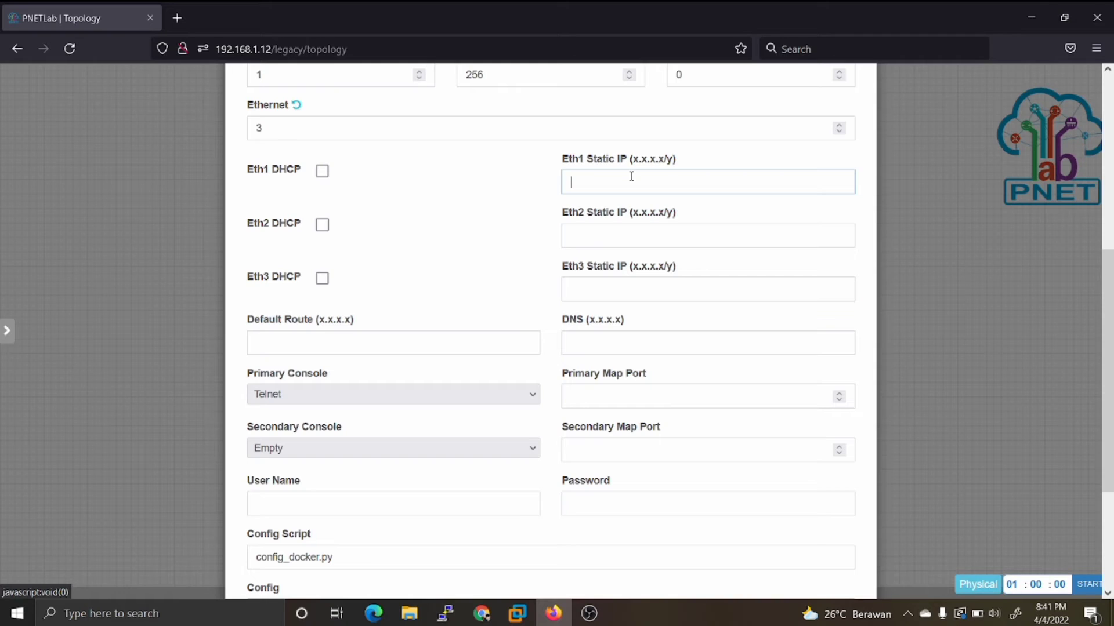
type("192.168.1.129/24")
Step: Set the Eth2 static IP to 129.129.129.1/24
left_click(580, 232)
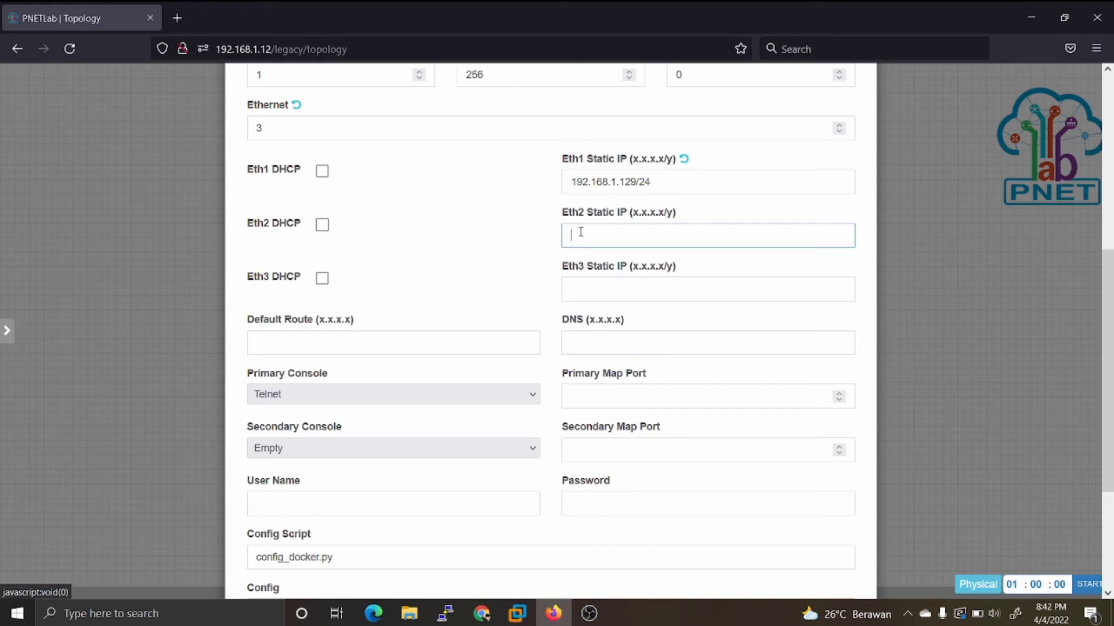
type("129.129.129.1/24")
Step: Set the node's default route to 192.168.1.1 and its DNS to 8.8.8.8
left_click(348, 342)
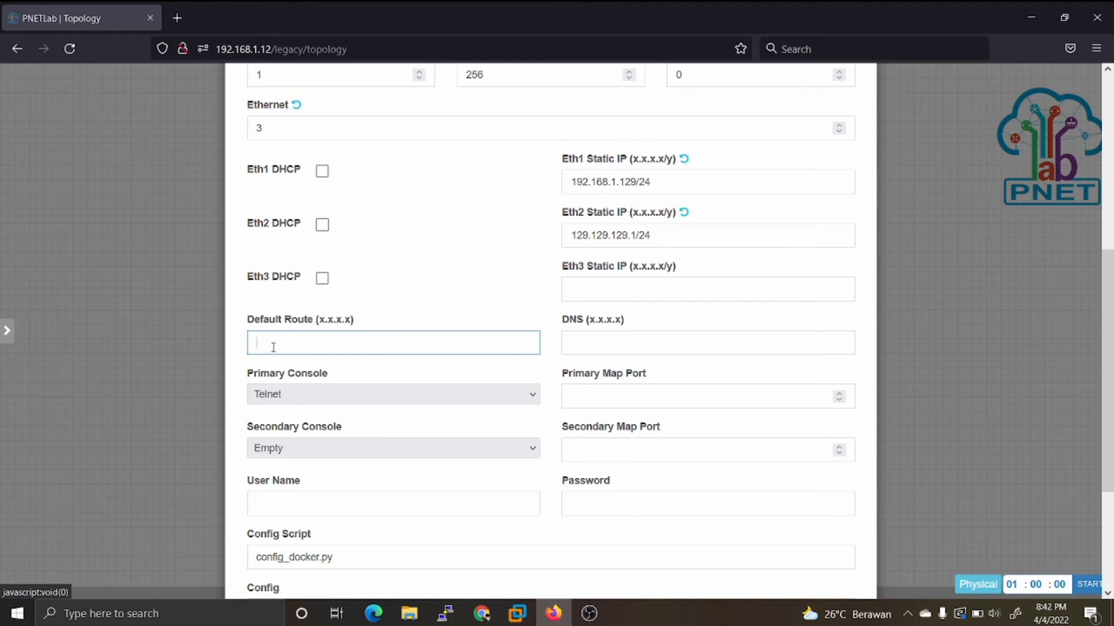
type("192.168.1.1")
left_click(615, 348)
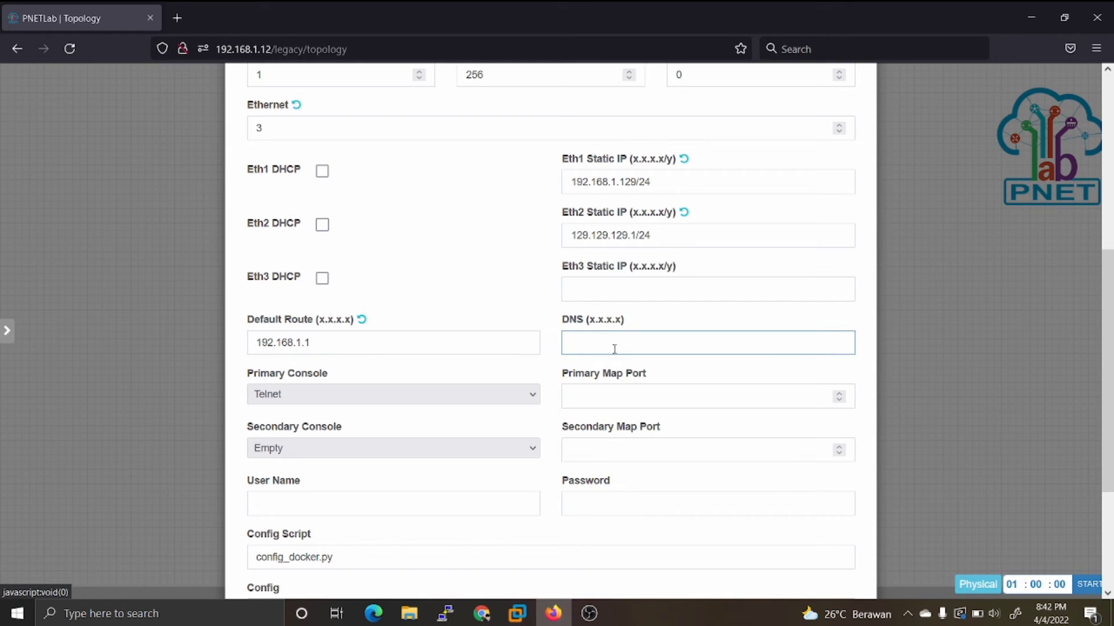
type("8.8.8.8")
Step: Save the node without filling in its user name or password, and move its icon down and to the right on the topology canvas
left_click(314, 496)
scroll(314, 497, "down", 1)
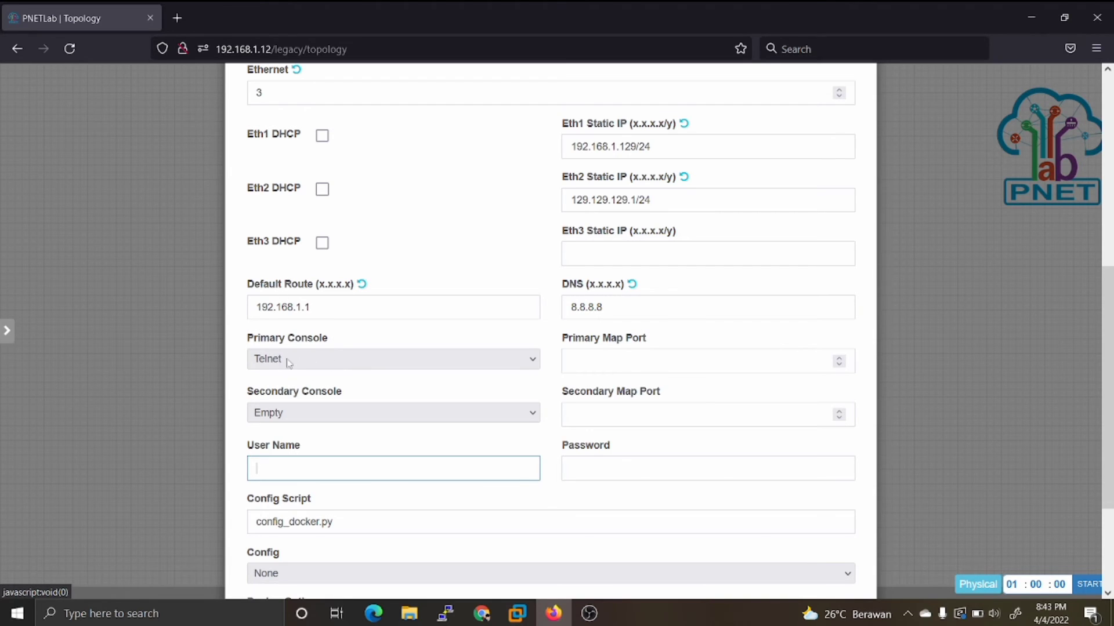
scroll(292, 364, "down", 2)
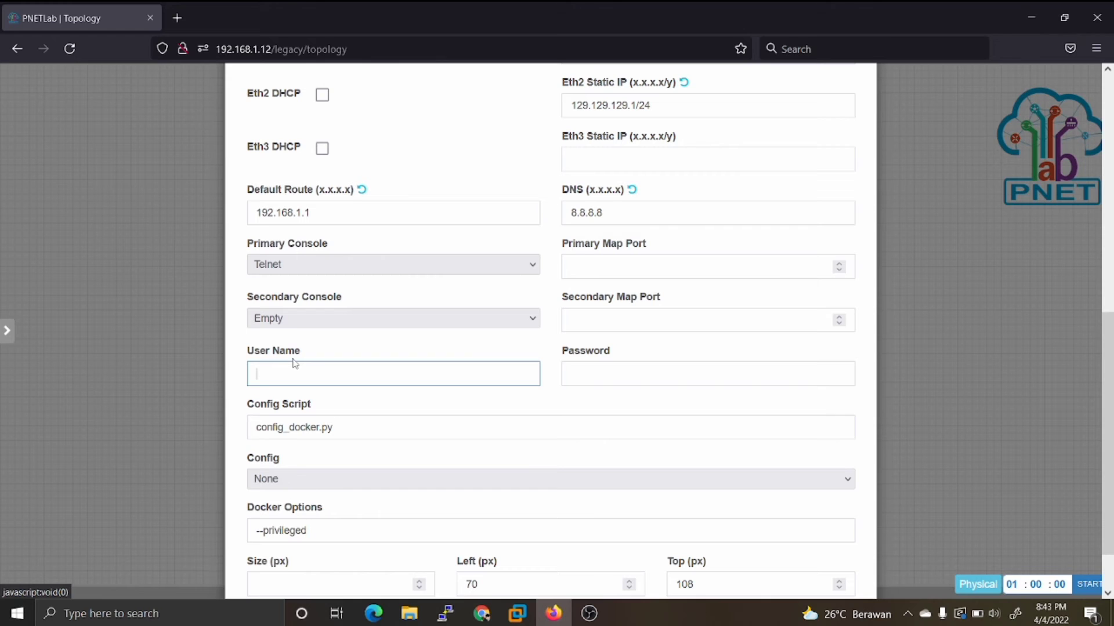
left_click(569, 466)
scroll(579, 521, "down", 1)
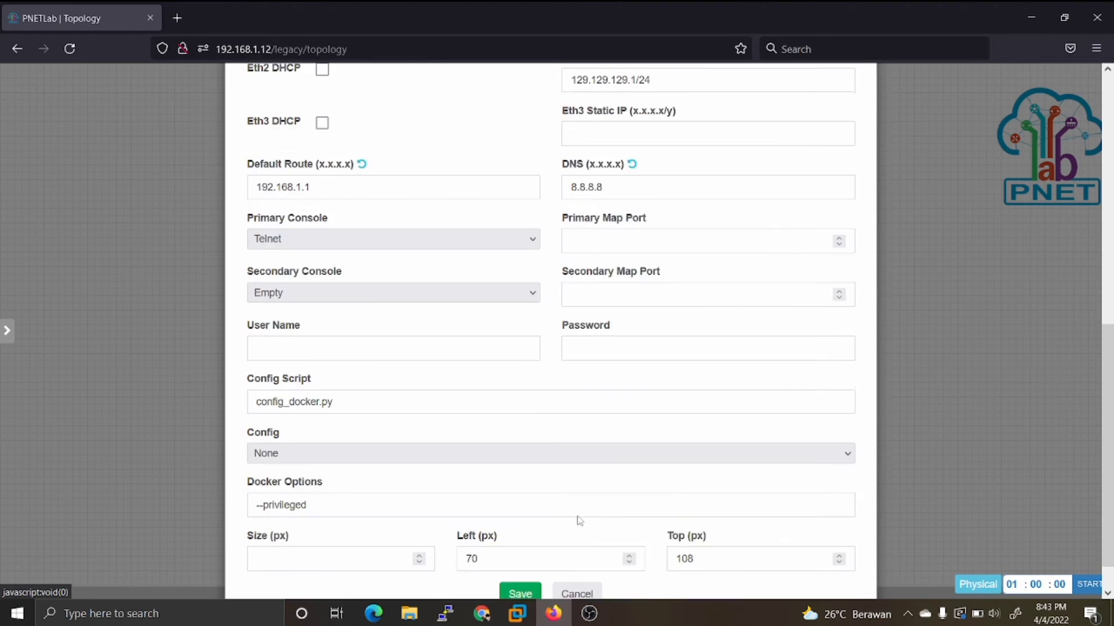
scroll(579, 520, "down", 1)
left_click(522, 555)
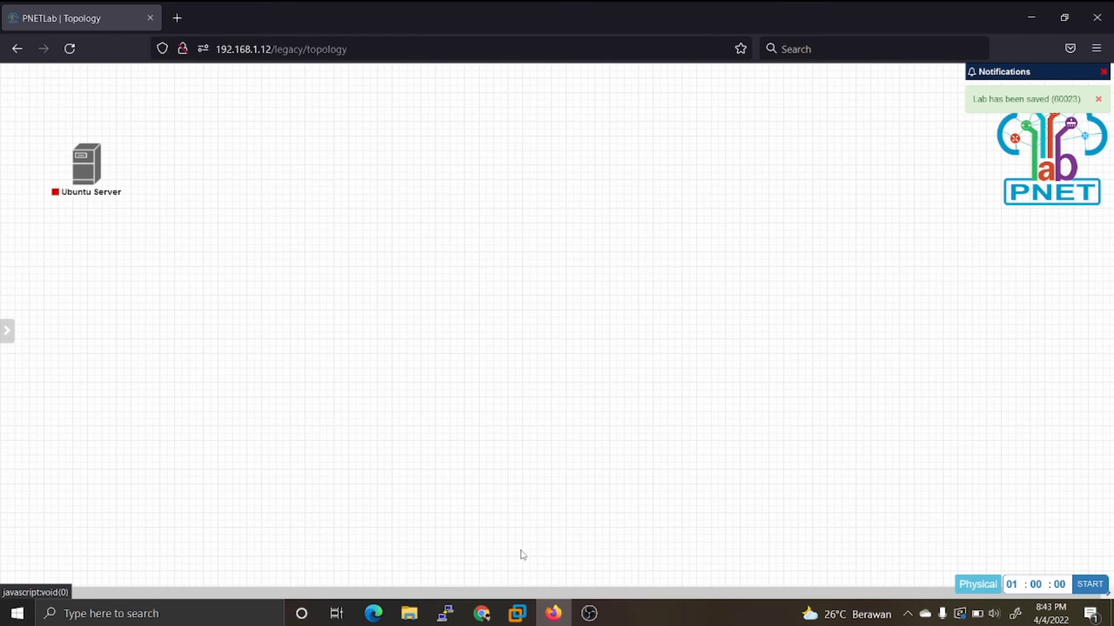
left_click_drag(87, 178, 204, 312)
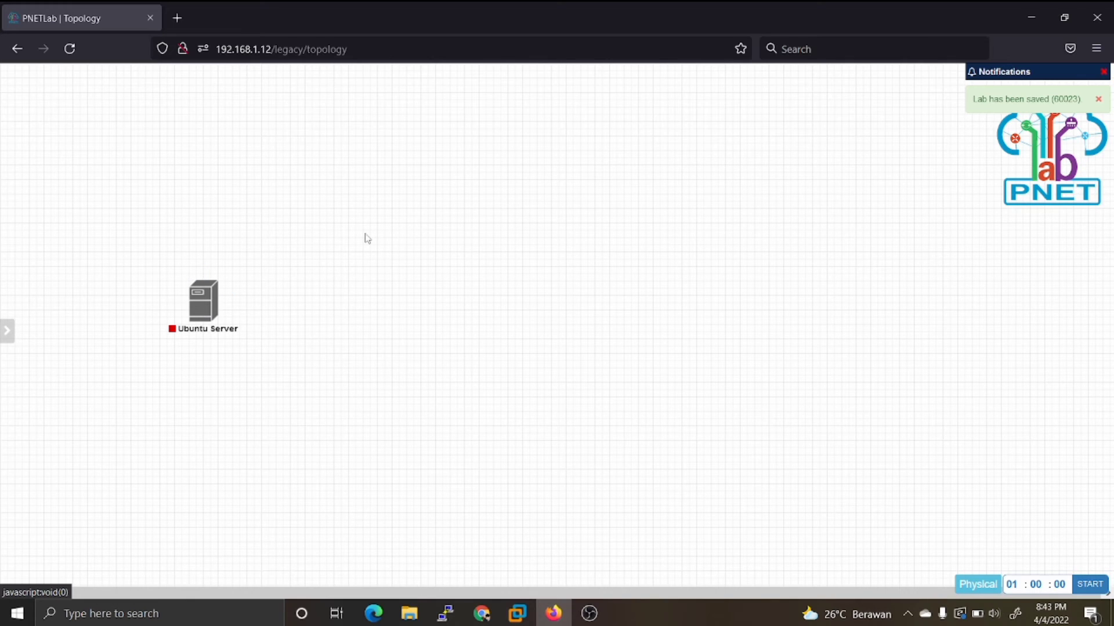
Step: Add a network named Internet of type Management(Cloud0) to the topology canvas and save it
right_click(560, 182)
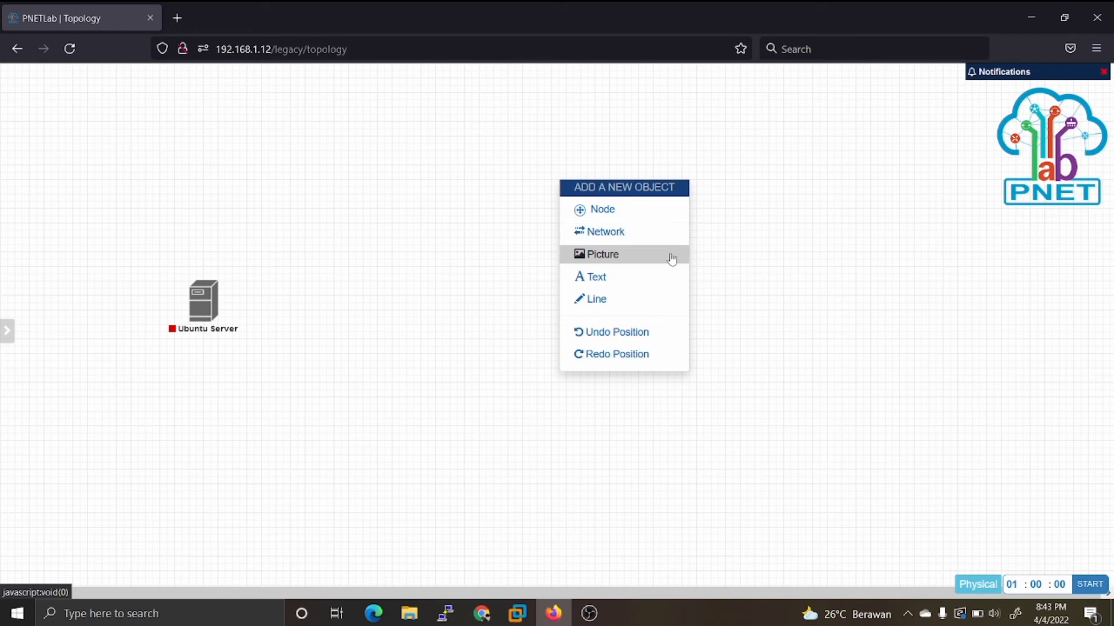
left_click(657, 233)
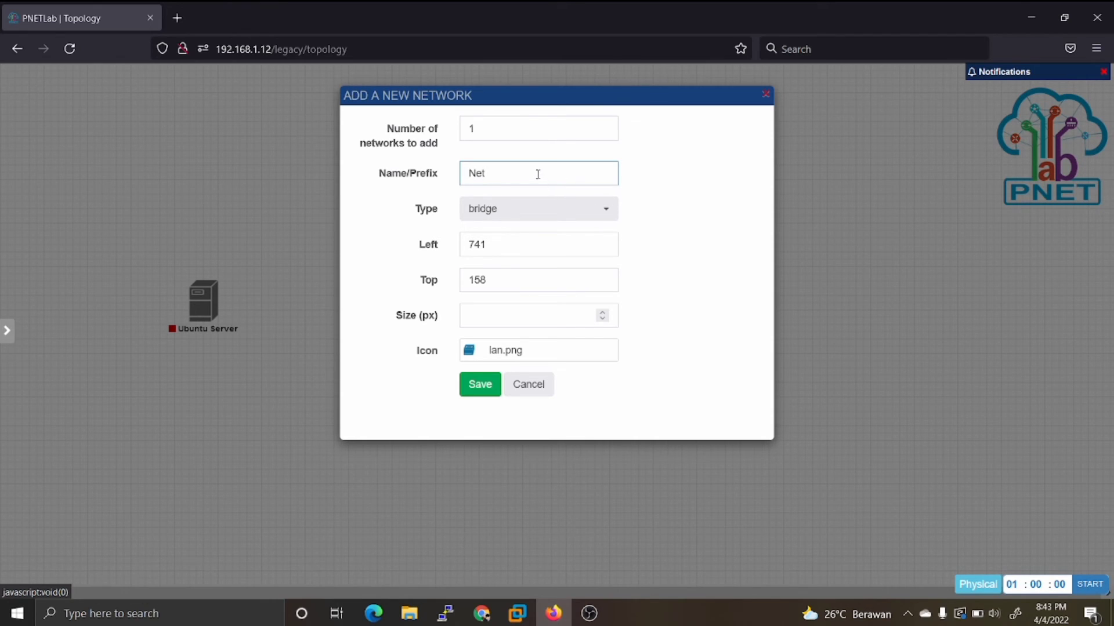
key("BackSpace")
key("BackSpace")
key("BackSpace")
type("in")
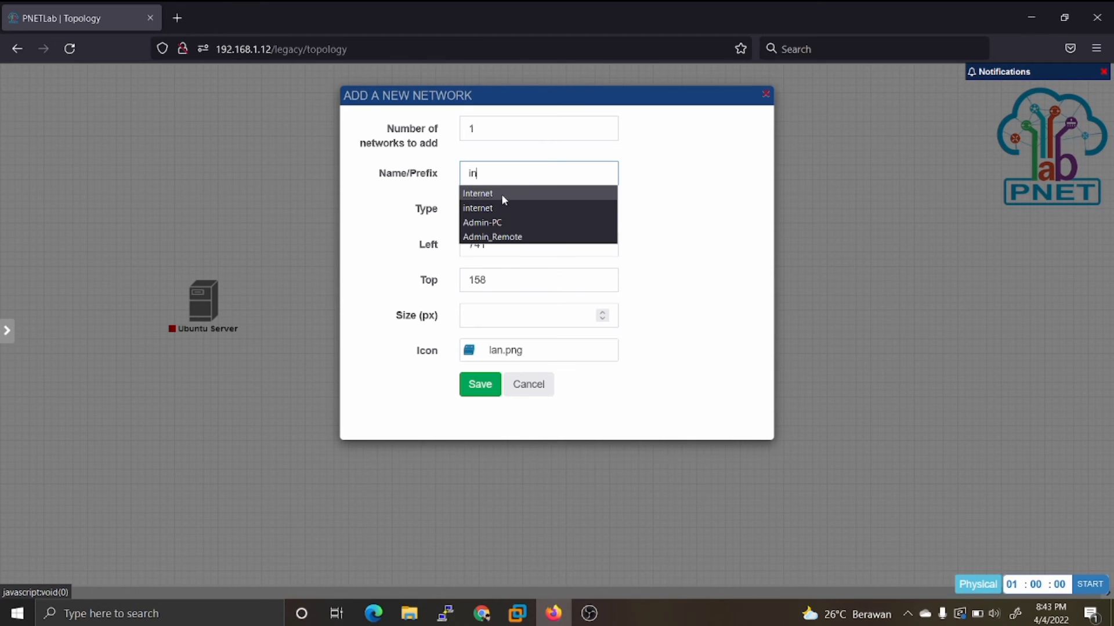
key("Escape")
type("ternet")
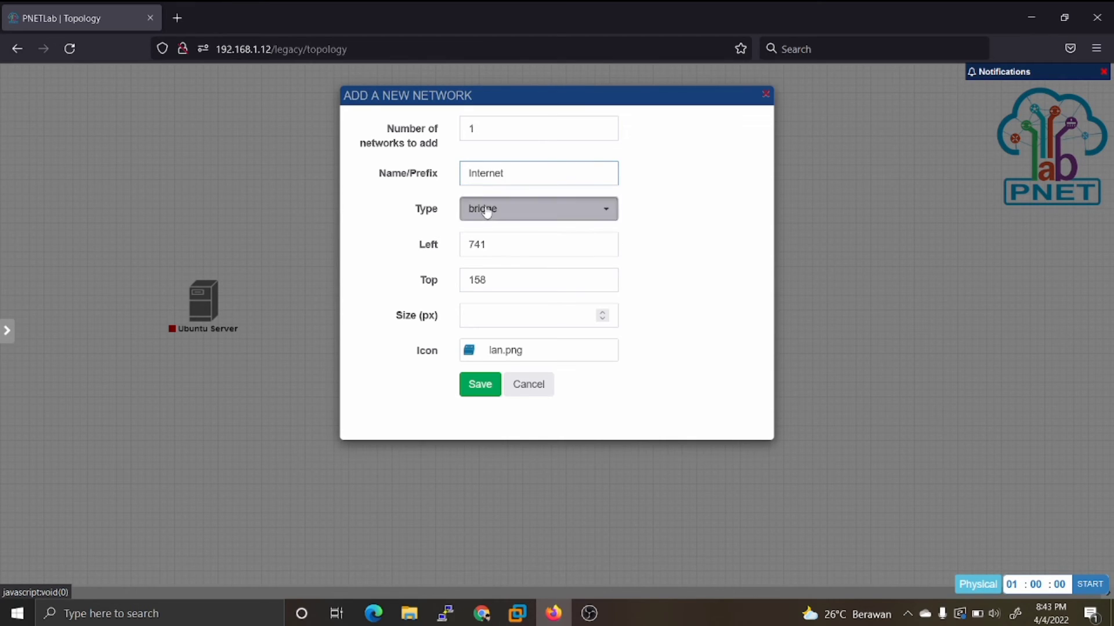
left_click(485, 211)
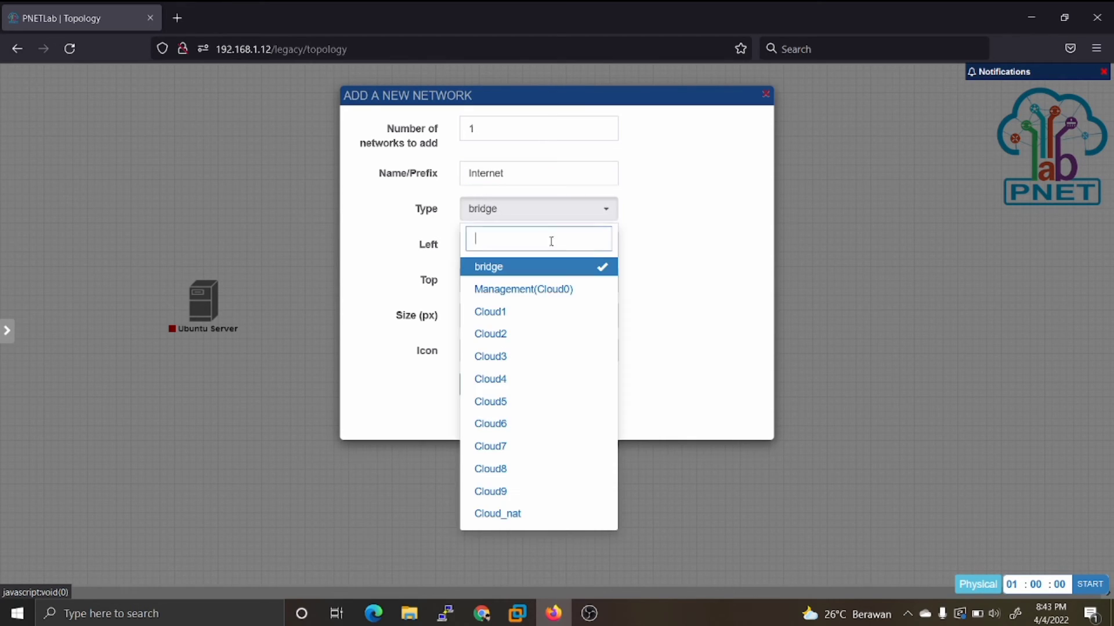
left_click(528, 290)
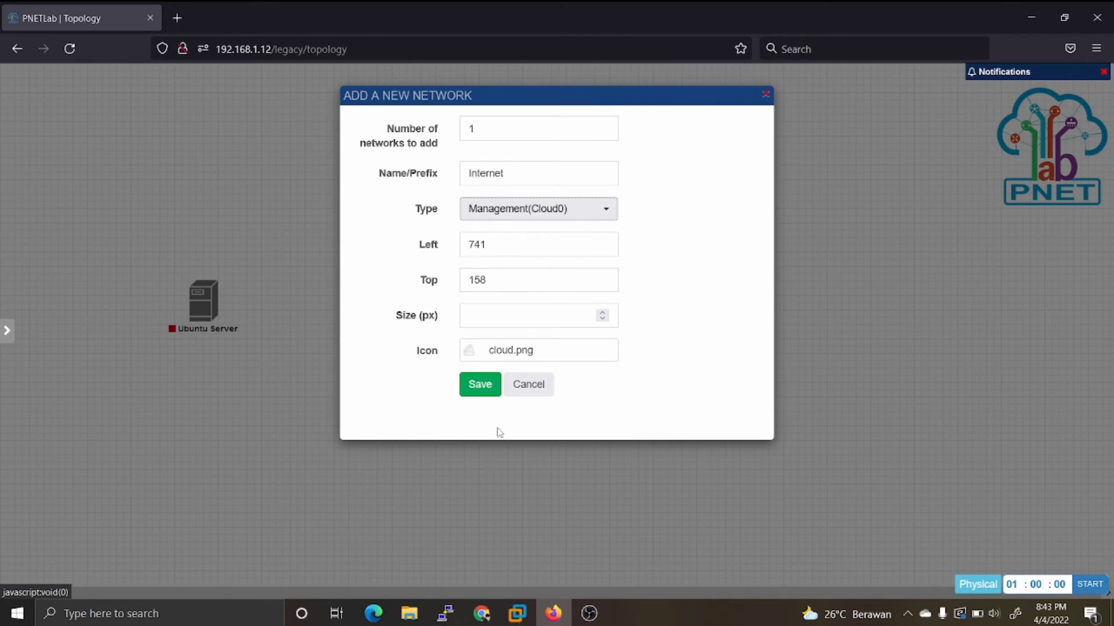
left_click(471, 385)
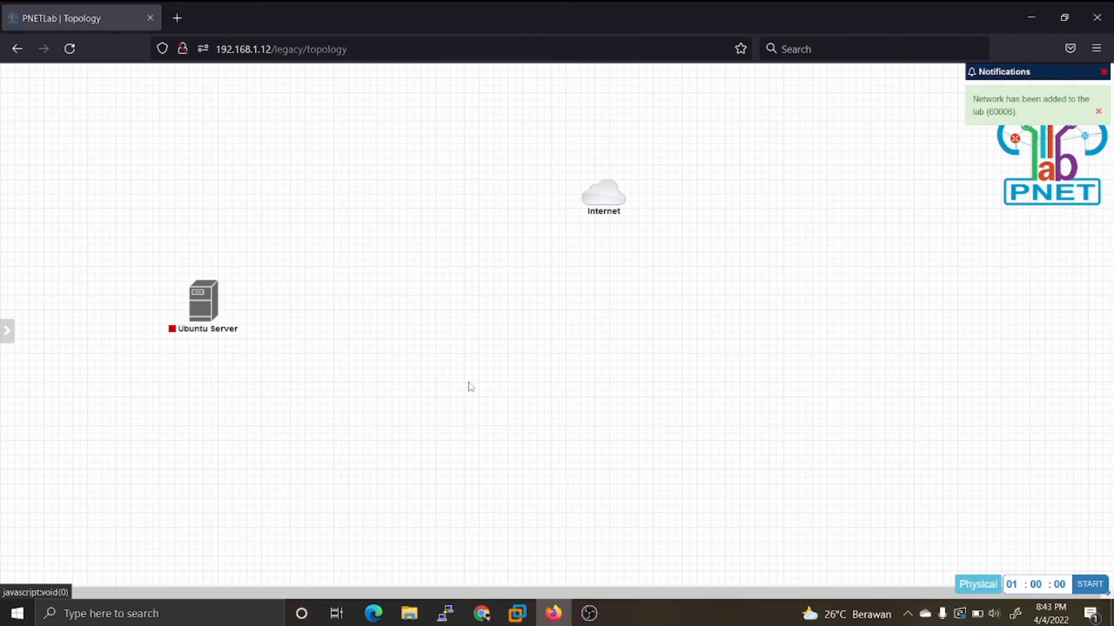
Step: Move the Internet cloud down and to the left, roughly level with the Ubuntu Server node
mouse_move(600, 202)
left_click_drag(600, 202, 559, 310)
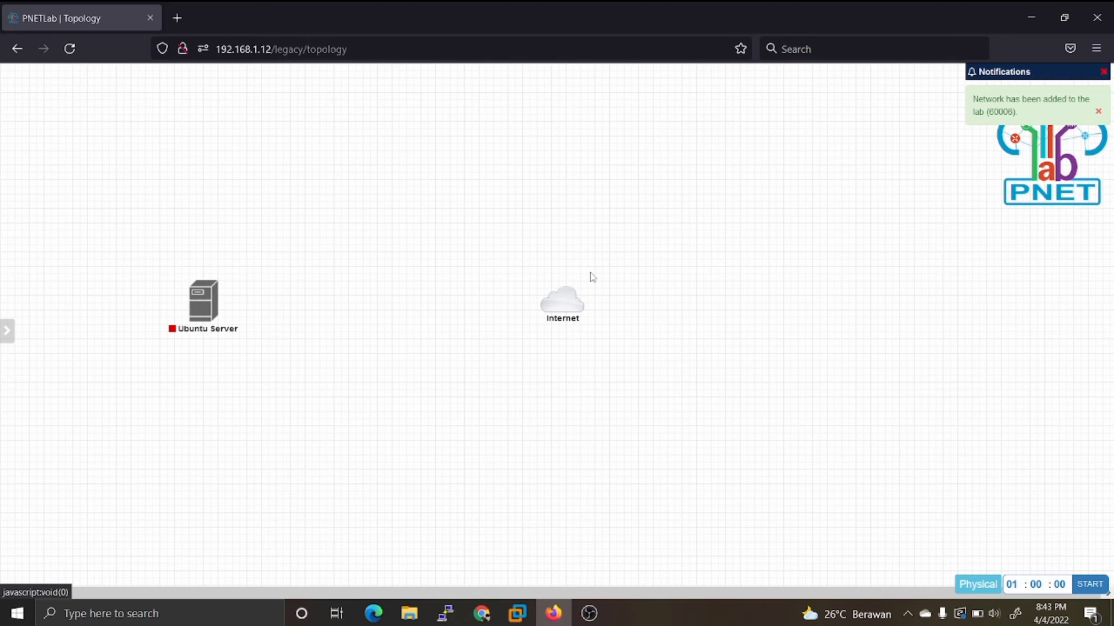
left_click_drag(554, 311, 398, 324)
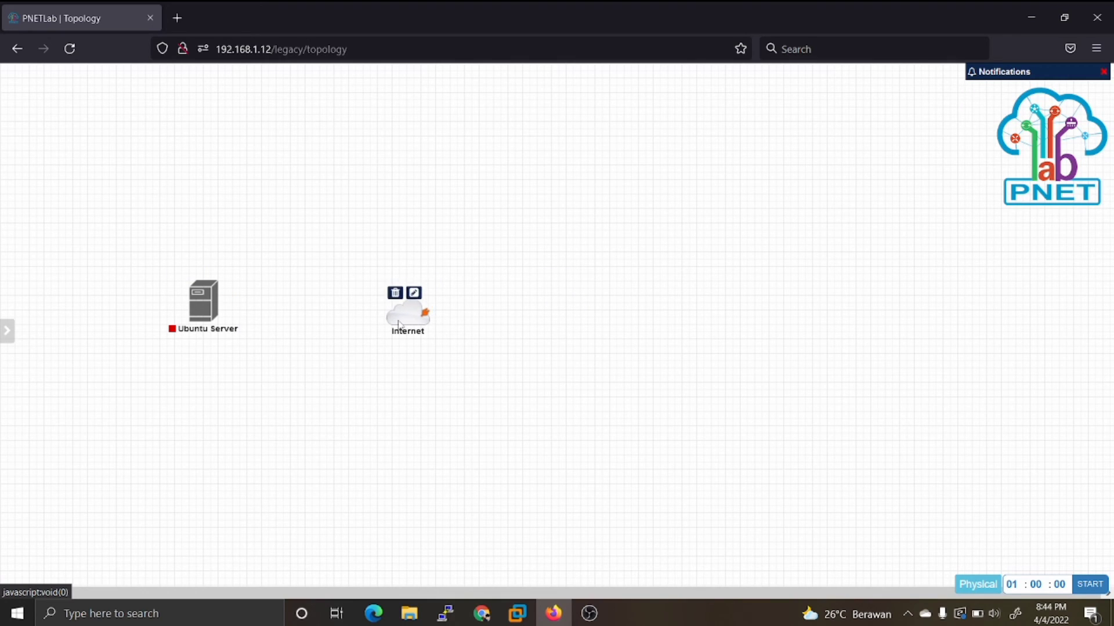
Step: Connect the Ubuntu Server node to the Internet network through interface eth1
mouse_move(228, 309)
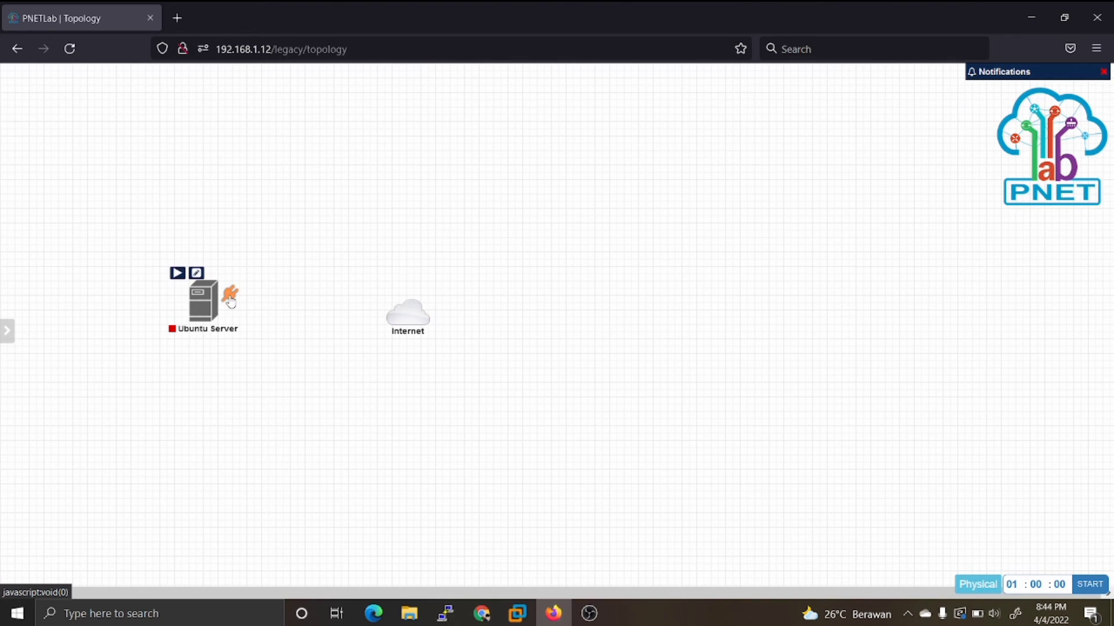
left_click_drag(230, 303, 407, 313)
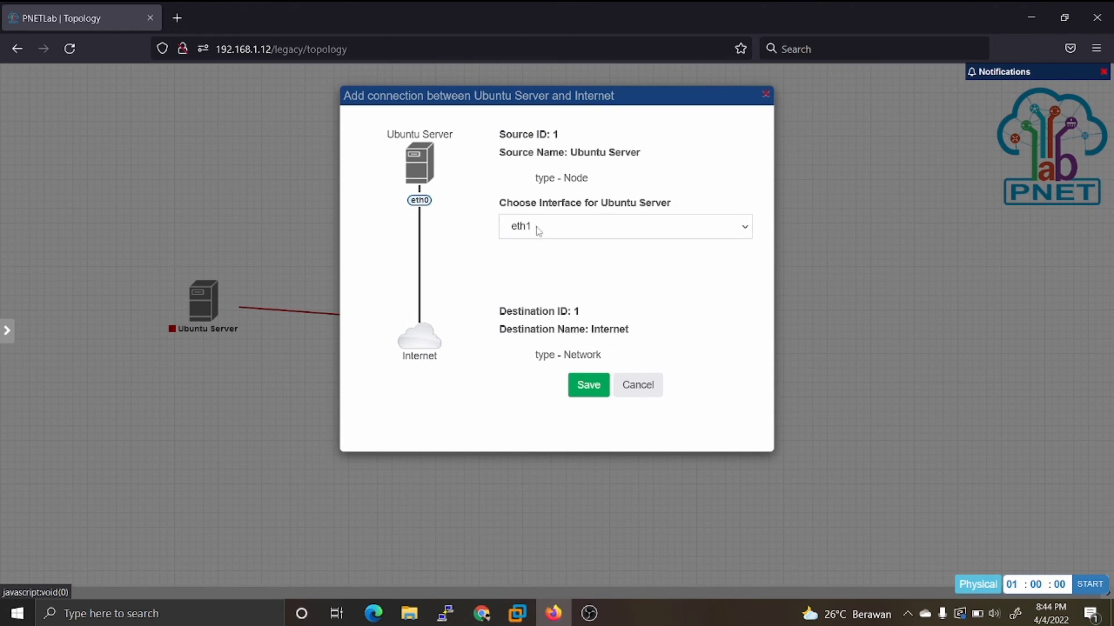
left_click(599, 386)
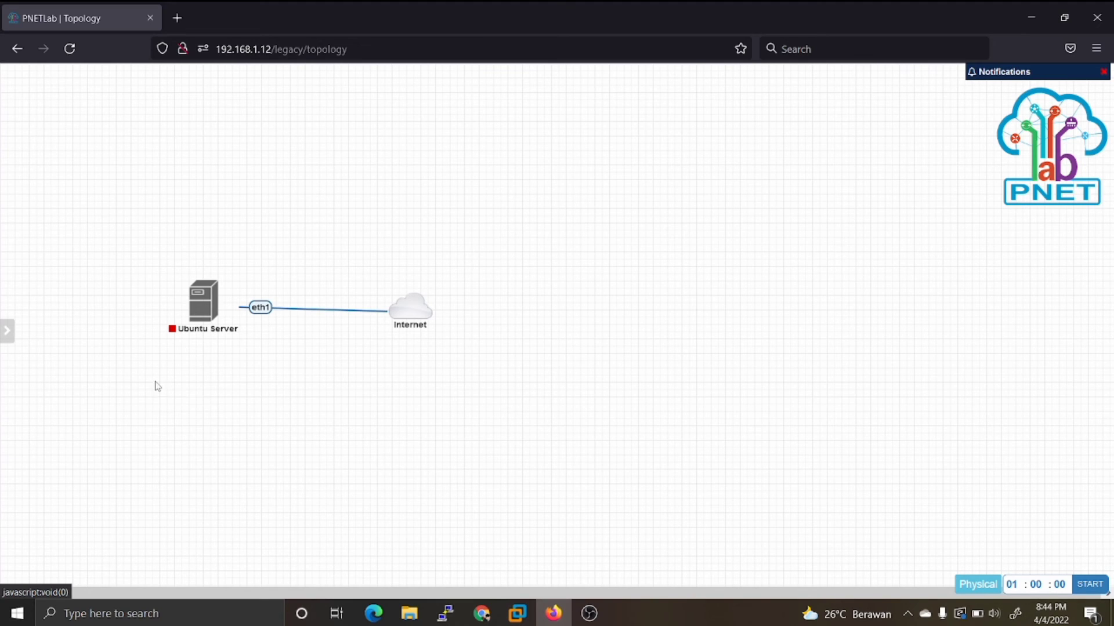
Step: Start the Ubuntu Server node and open its terminal at the shell prompt
mouse_move(189, 297)
left_click(178, 276)
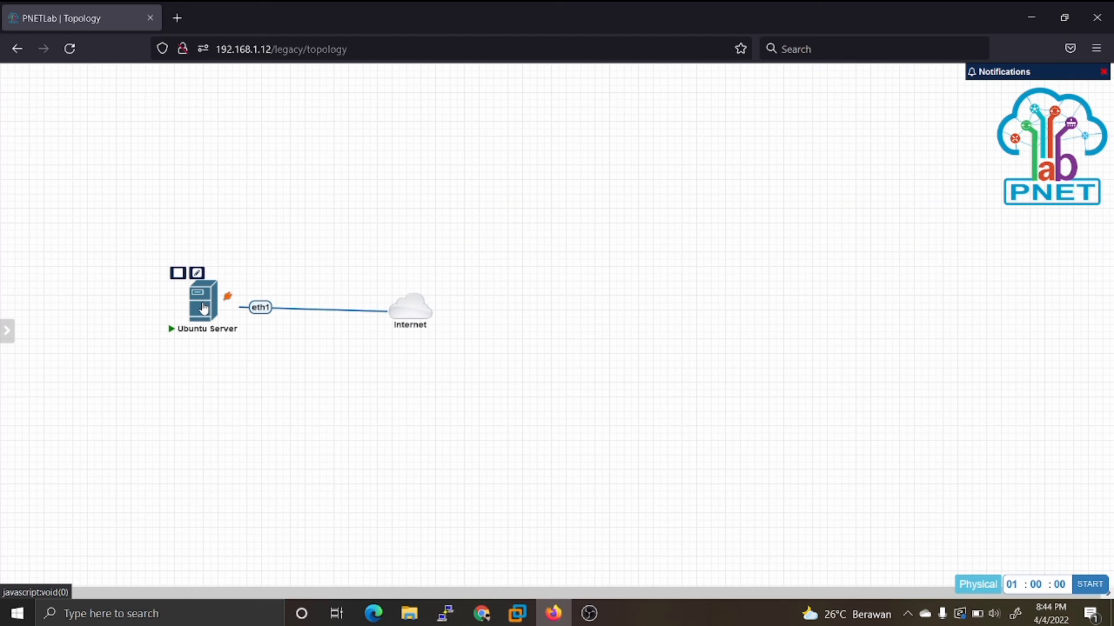
left_click(204, 308)
key("Return")
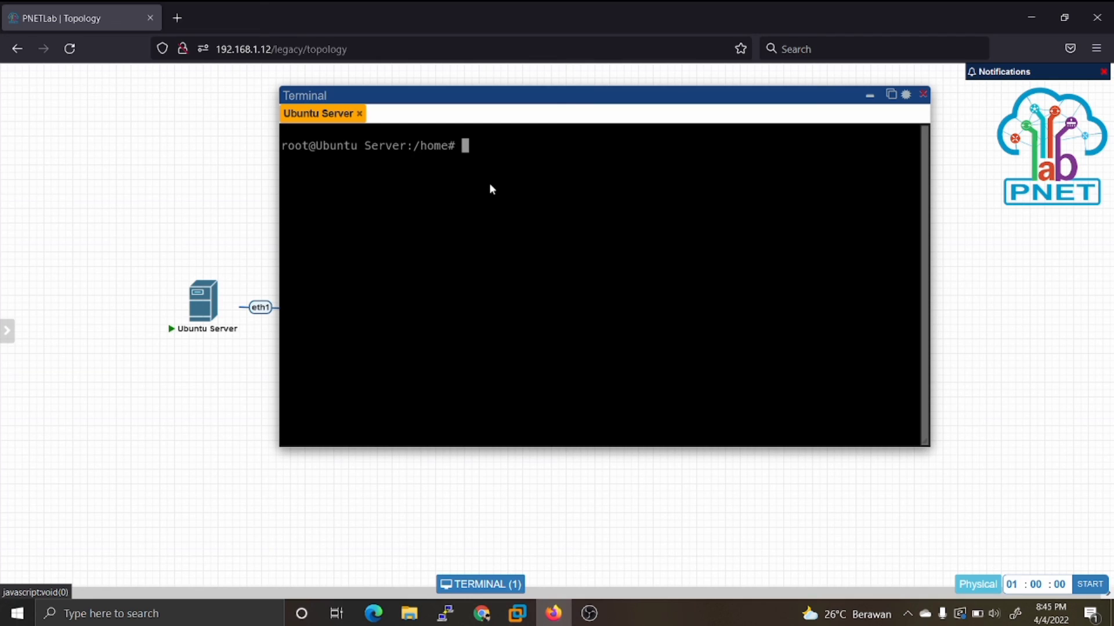
Step: Check the IP configuration of eth1 and eth2 in the node's terminal with ifconfig
type("ifconfig eth1")
key("Return")
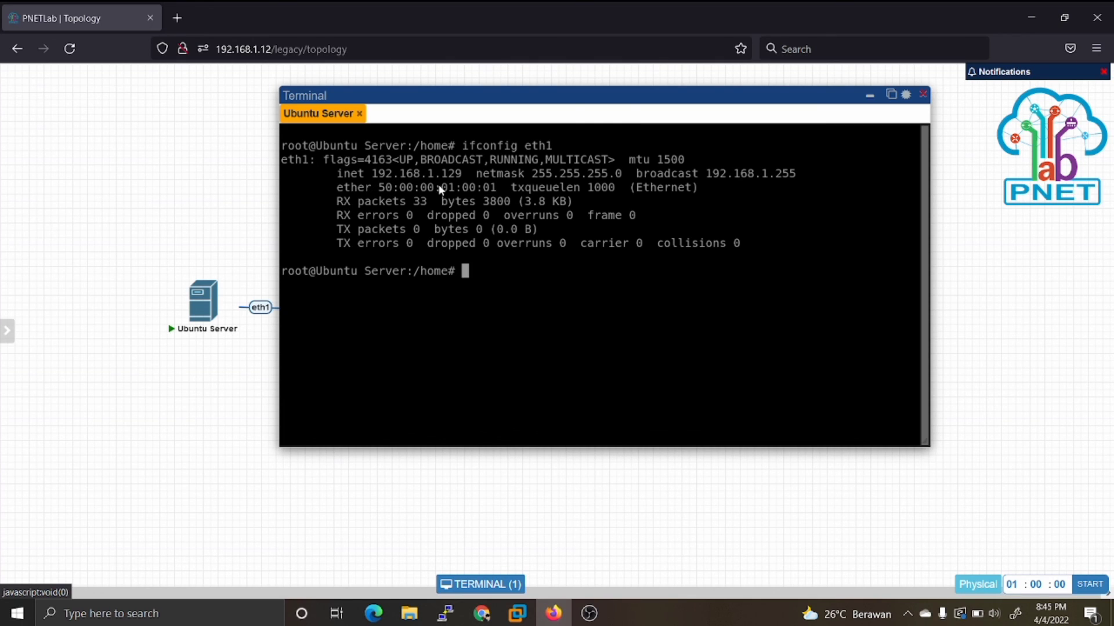
key("Up")
key("BackSpace")
type("2")
key("Return")
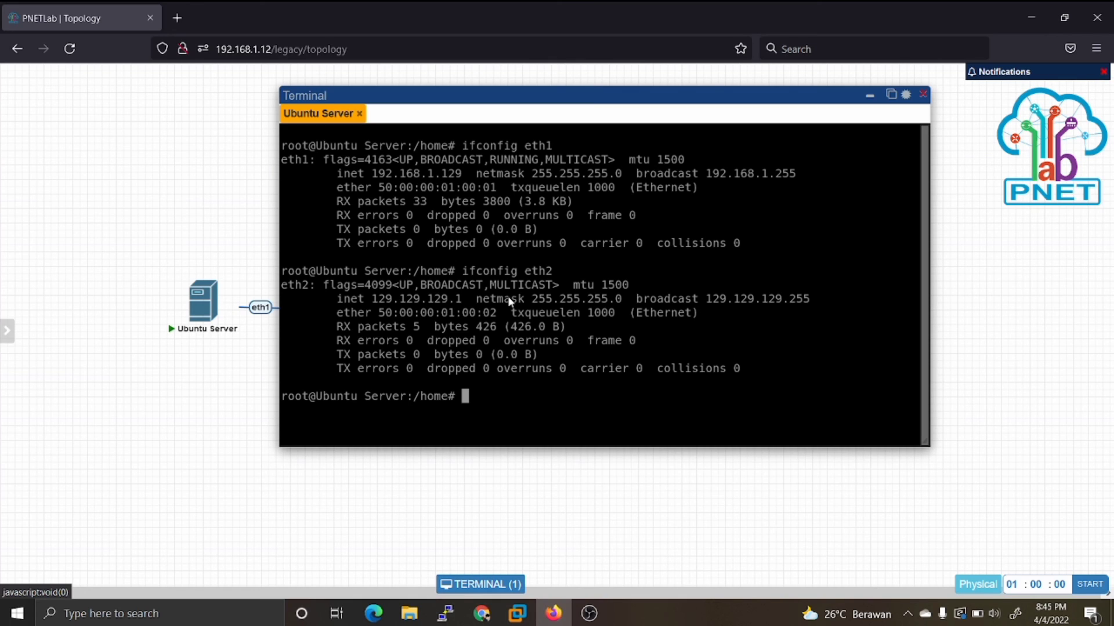
Step: Test the server's internet connectivity by pinging 8.8.8.8, stopping the ping after several replies
type("ping 8.8.8.8")
key("Return")
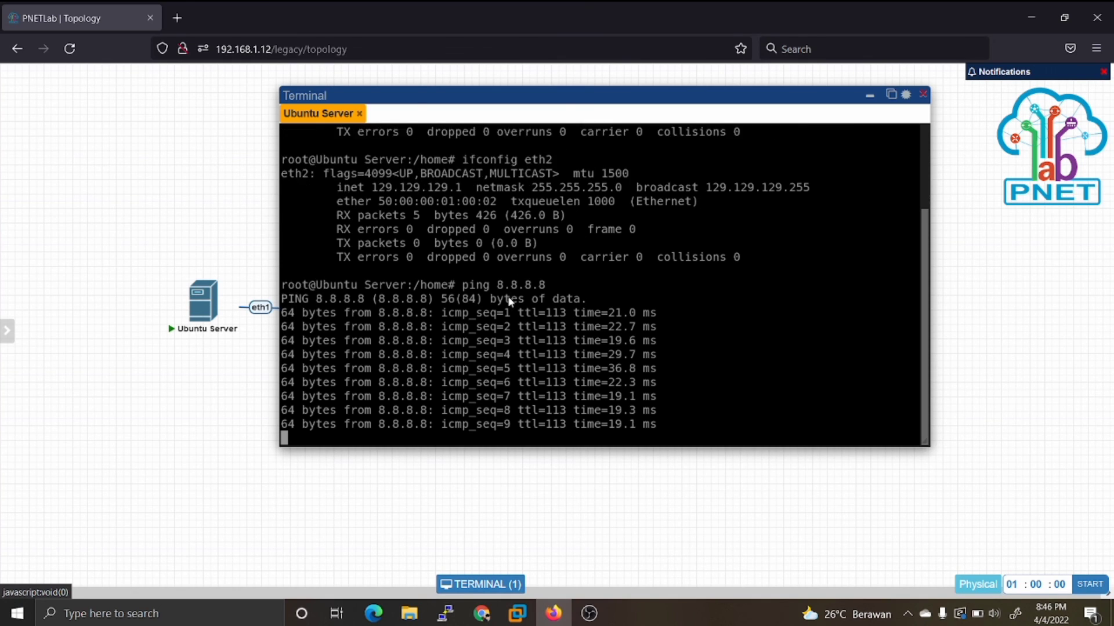
key("ctrl+c")
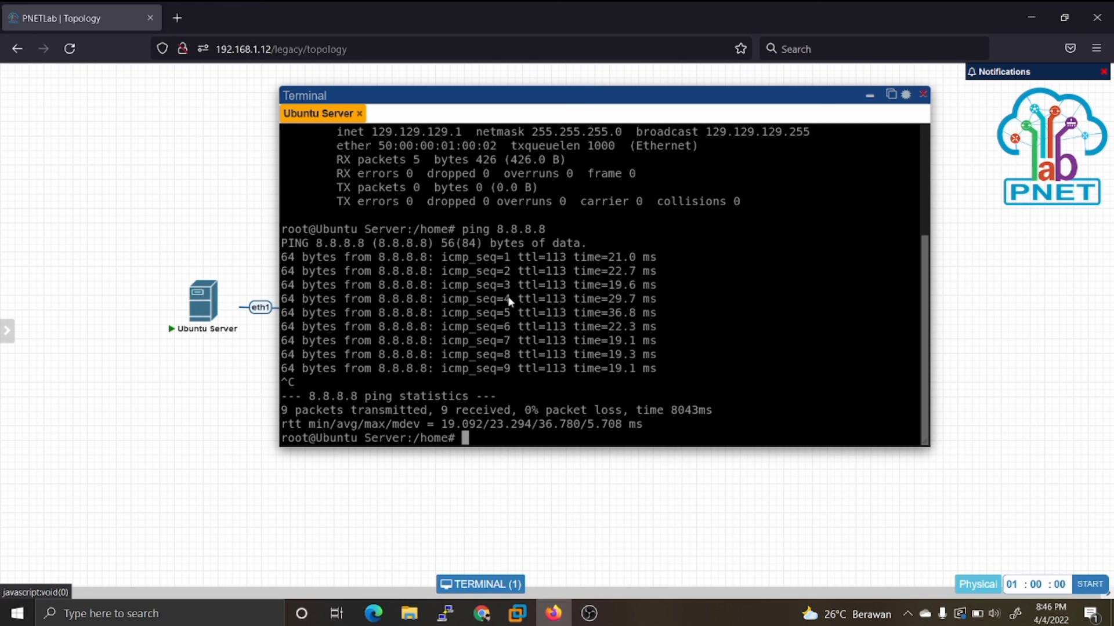
Step: Test DNS name resolution from the server by pinging google.com
key("Up")
key("BackSpace")
key("BackSpace")
key("BackSpace")
key("BackSpace")
key("BackSpace")
key("BackSpace")
key("BackSpace")
type("google.com")
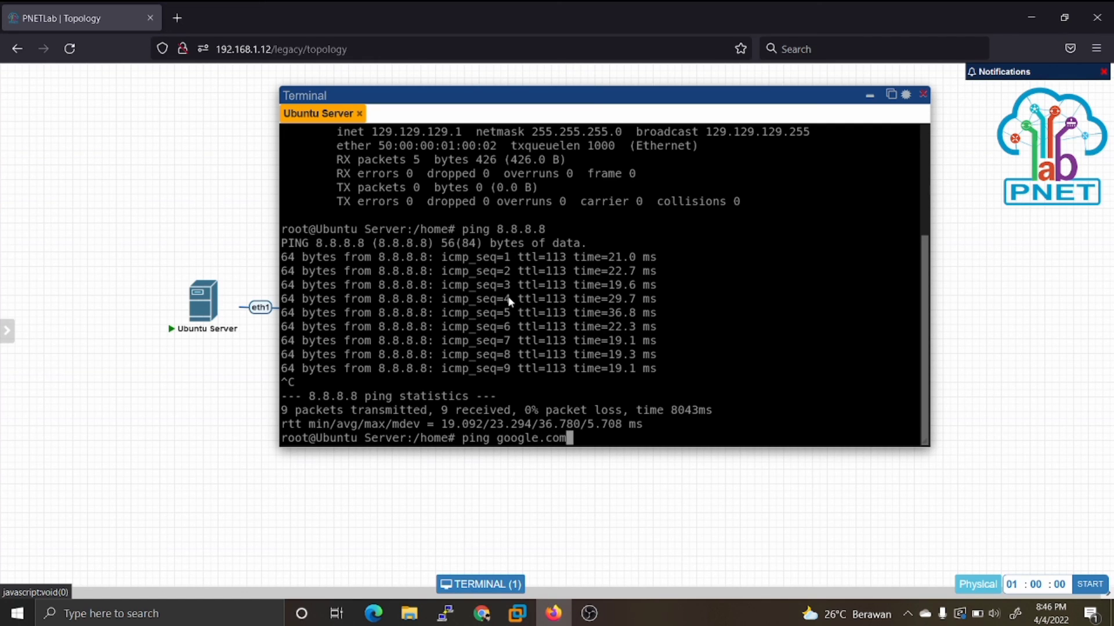
key("Return")
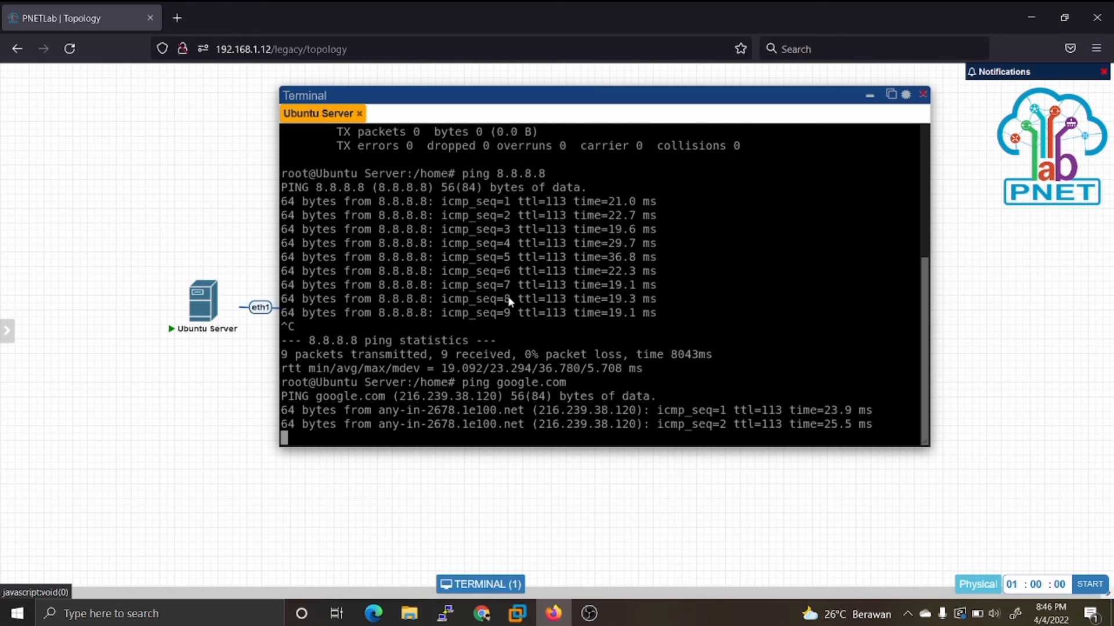